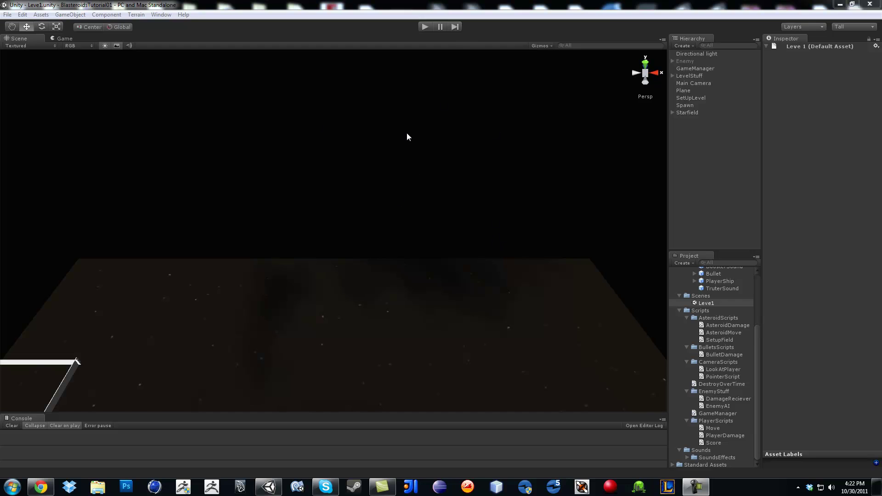
Play-test the game, flying the ship forward and shooting an asteroid until destroyed.
click(696, 98)
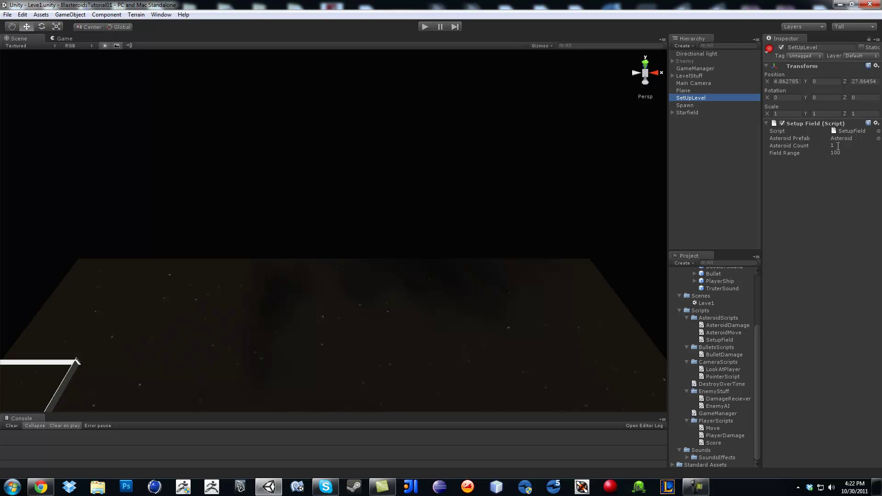
click(426, 26)
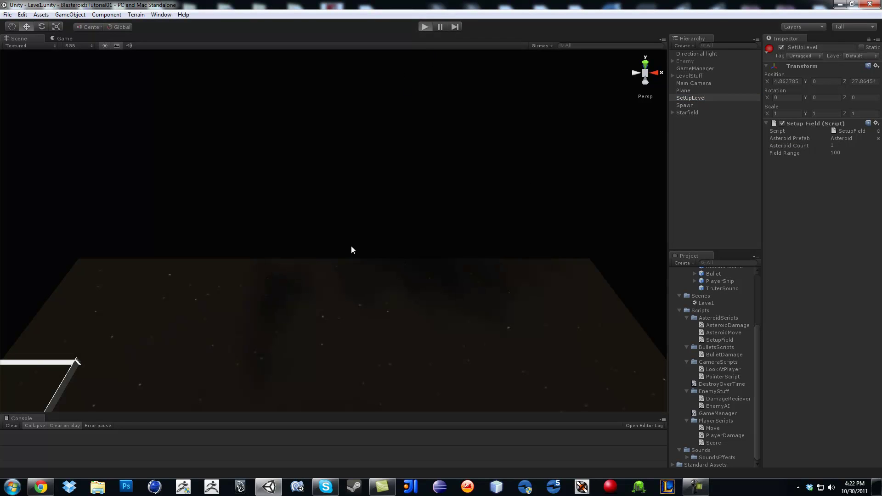
key(w)
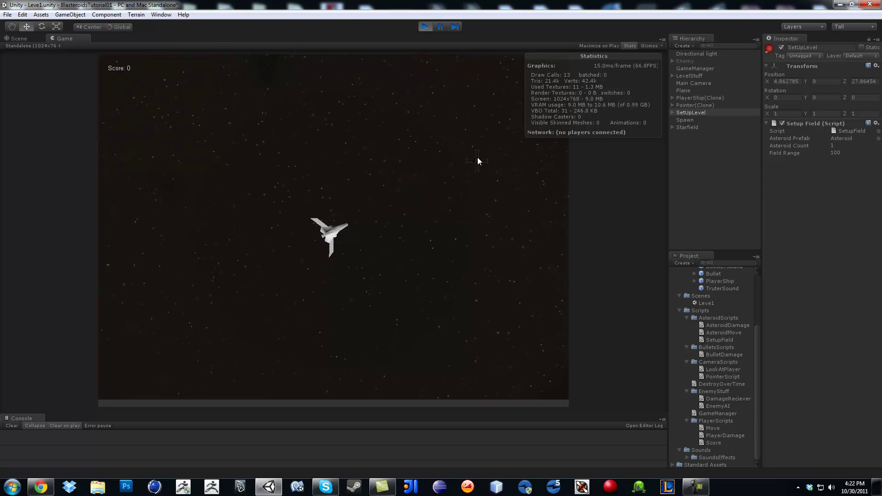
key(w)
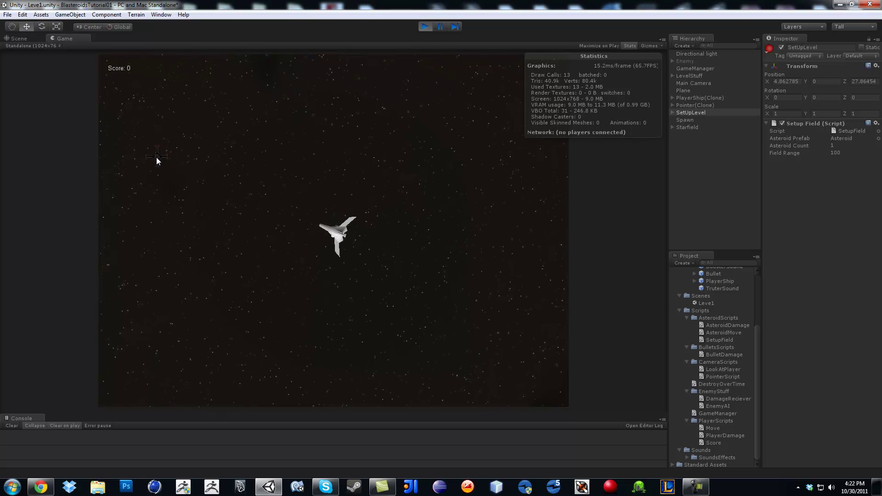
key(w)
click(227, 252)
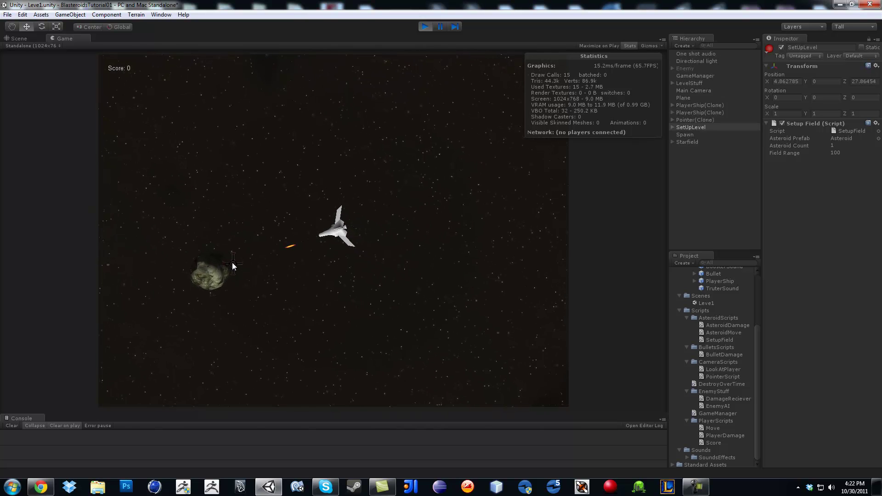
click(237, 276)
key(w)
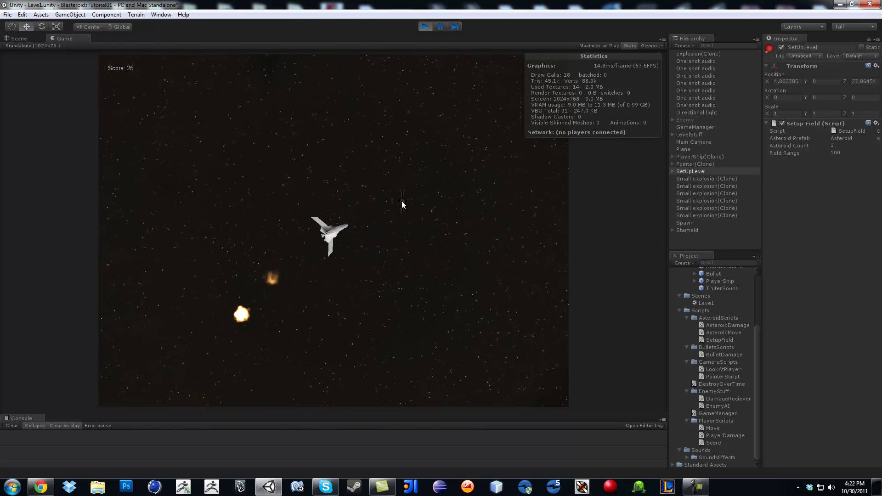
click(341, 352)
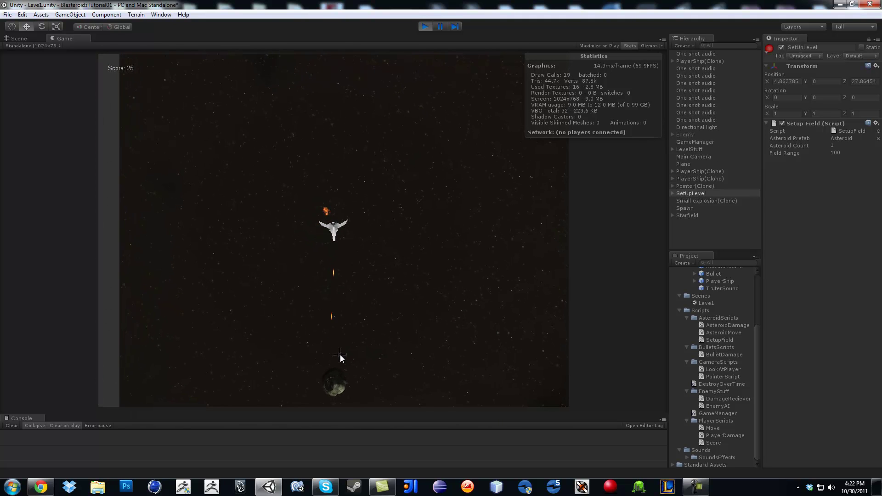
click(425, 26)
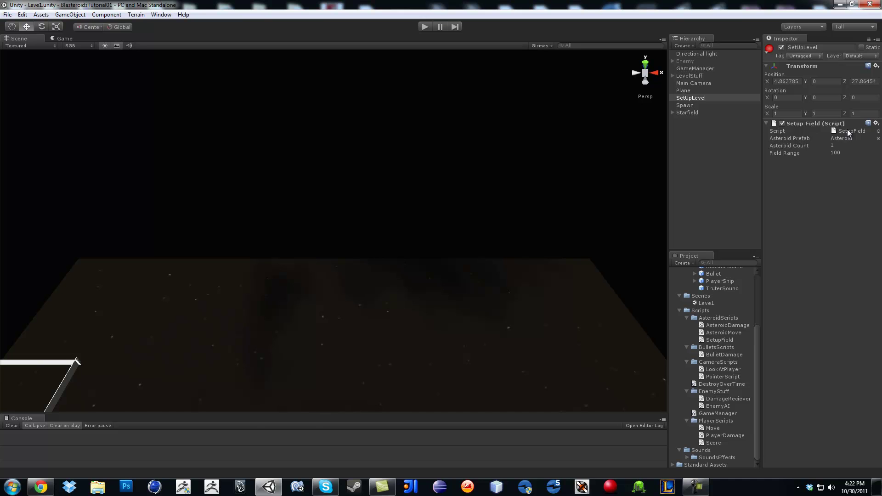
Remove the // before asteroidCount ++ in SetupField.cs and save the script.
click(846, 130)
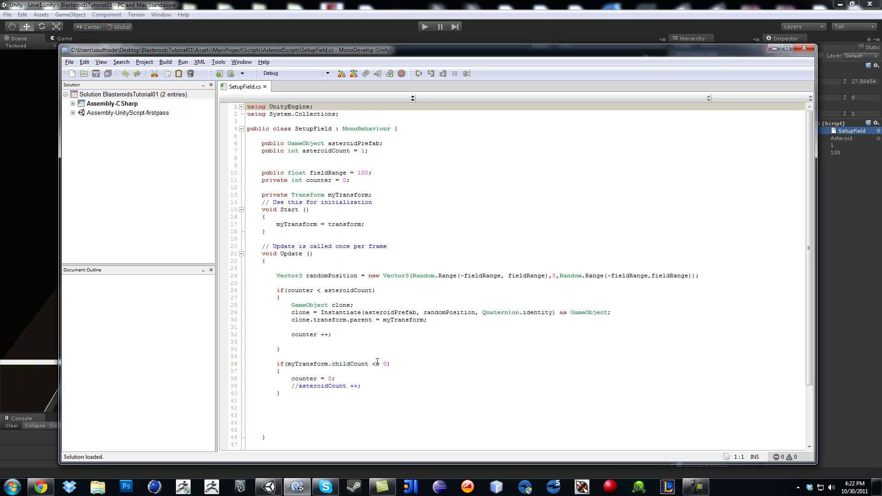
click(297, 386)
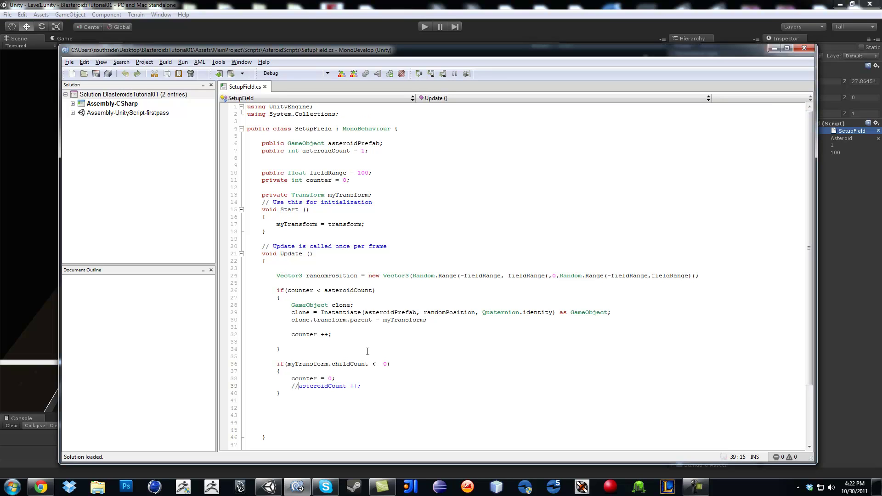
key(BackSpace)
key(BackSpace)
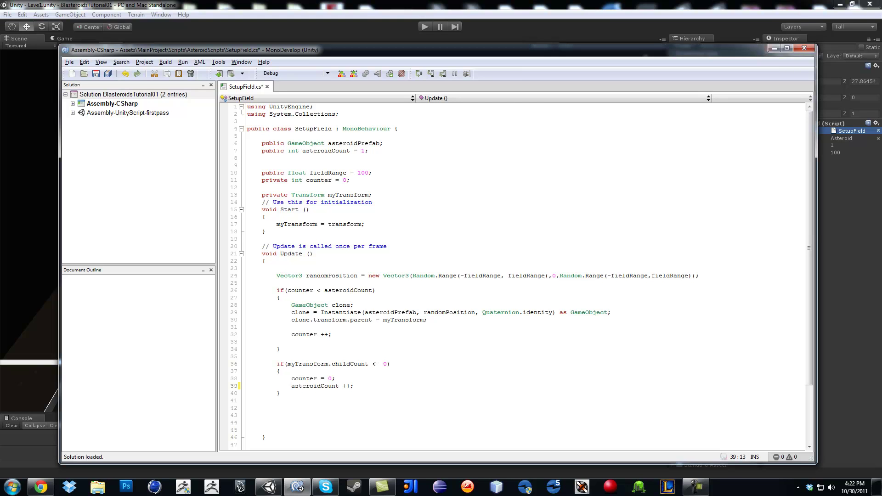
key(ctrl+s)
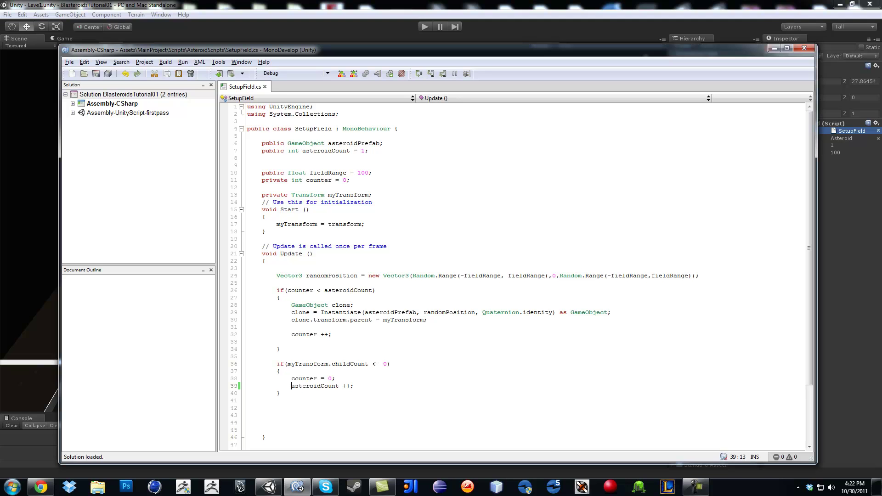
click(429, 22)
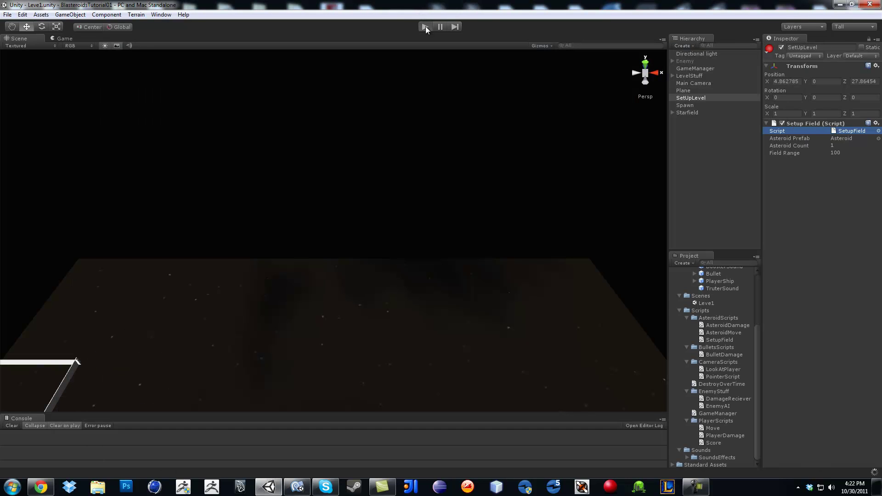
key(ctrl+p)
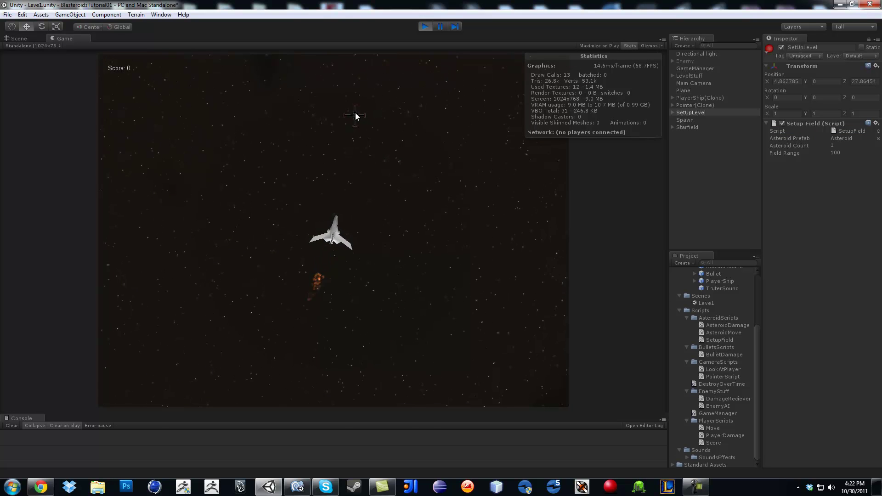
click(485, 324)
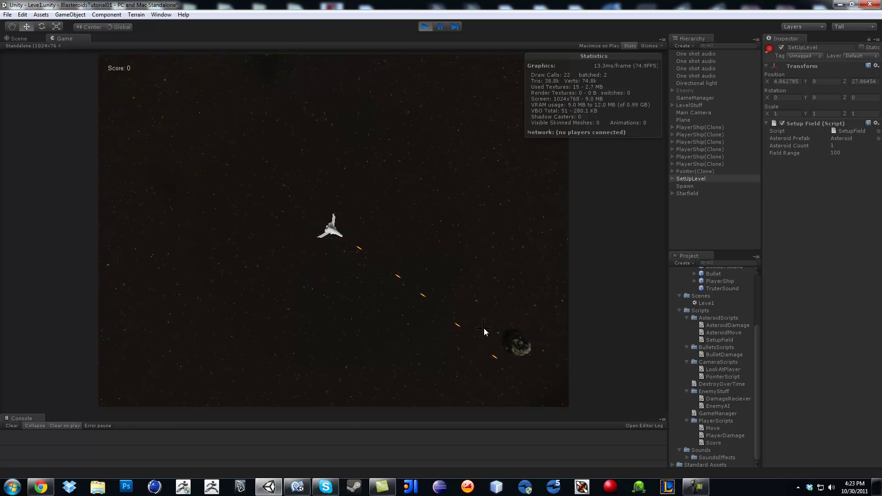
click(488, 320)
click(495, 318)
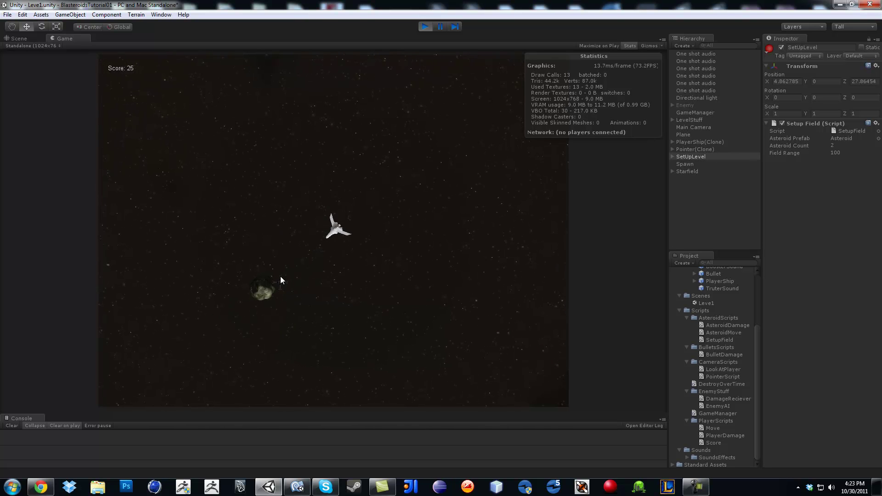
click(280, 276)
click(273, 273)
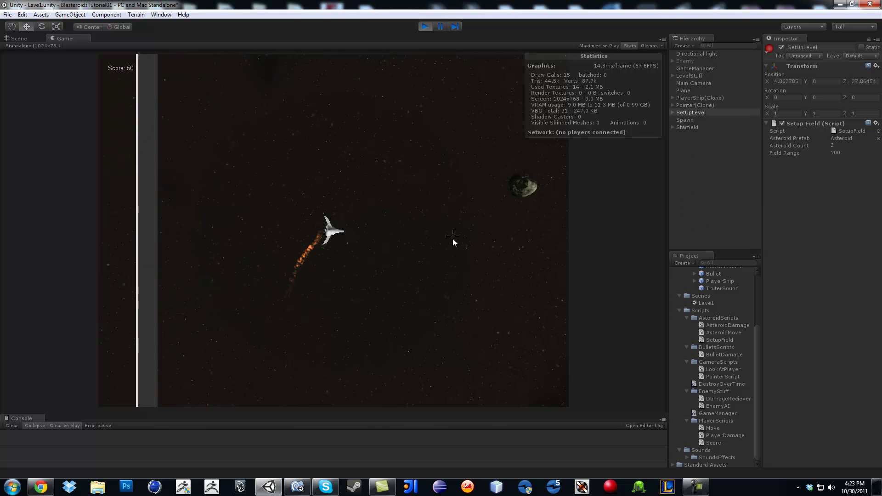
click(414, 235)
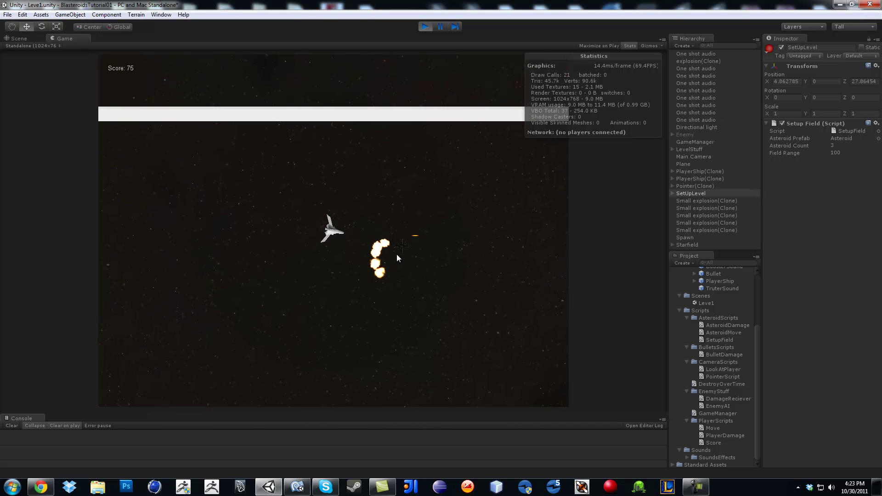
click(388, 276)
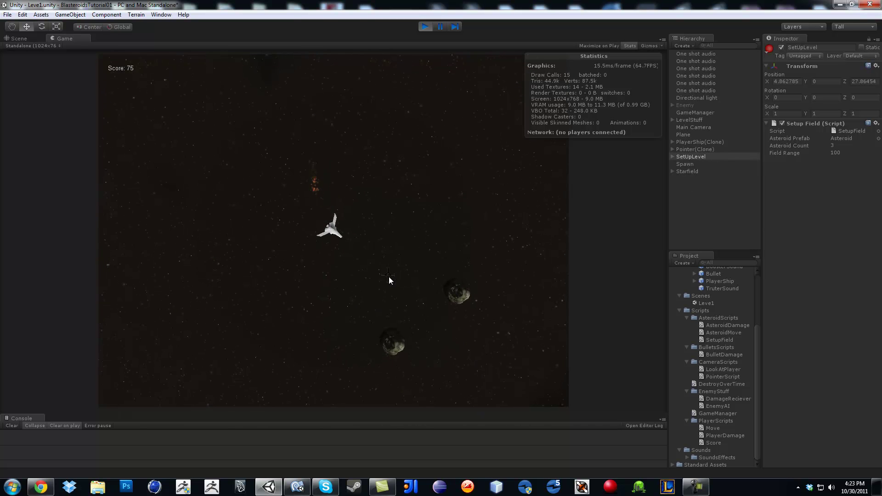
click(341, 270)
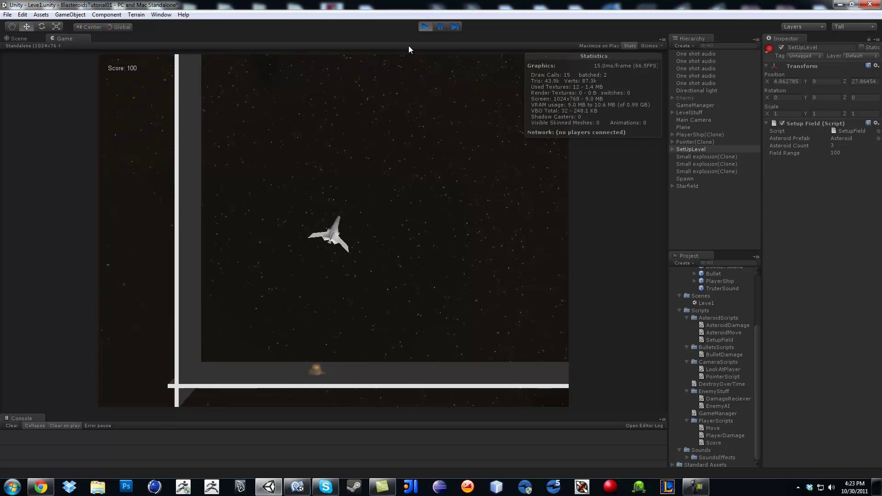
click(424, 27)
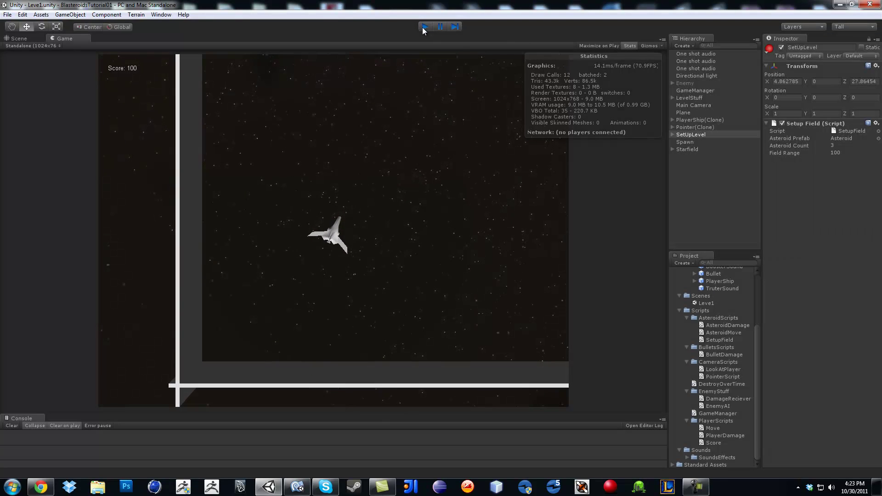
alt+drag(438, 222, 204, 251)
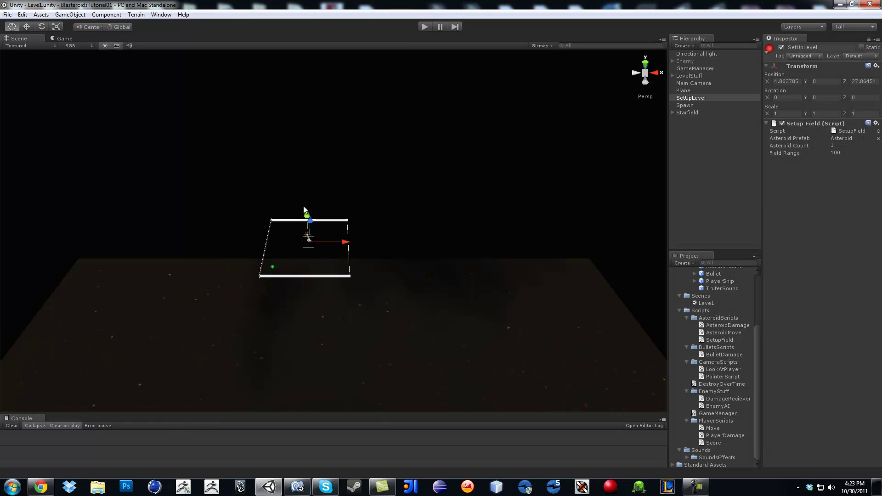
alt+right_drag(205, 251, 360, 230)
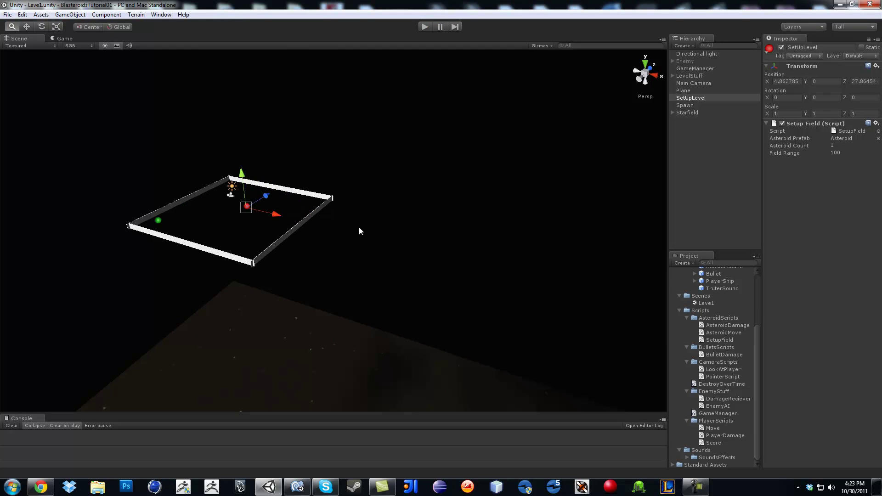
double_click(691, 98)
mouse_move(263, 205)
alt+mouse_down()
mouse_move(265, 216)
mouse_move(336, 209)
mouse_move(250, 209)
mouse_move(416, 228)
mouse_move(256, 255)
mouse_move(421, 257)
mouse_move(399, 268)
mouse_move(431, 269)
mouse_move(296, 273)
mouse_move(324, 248)
alt+mouse_up()
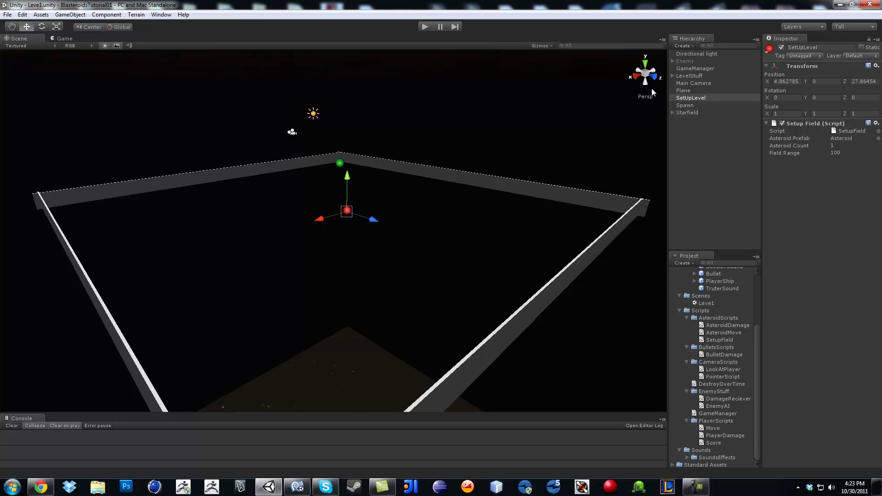
click(855, 129)
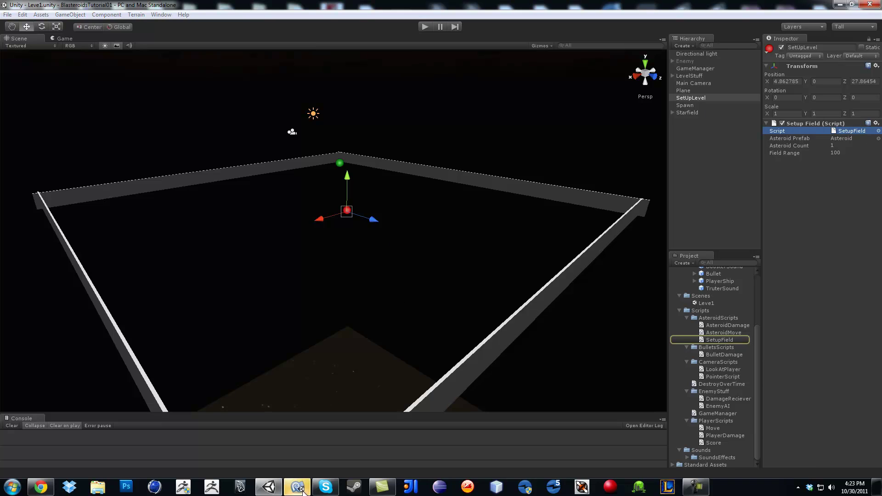
scroll(363, 262, down, 3)
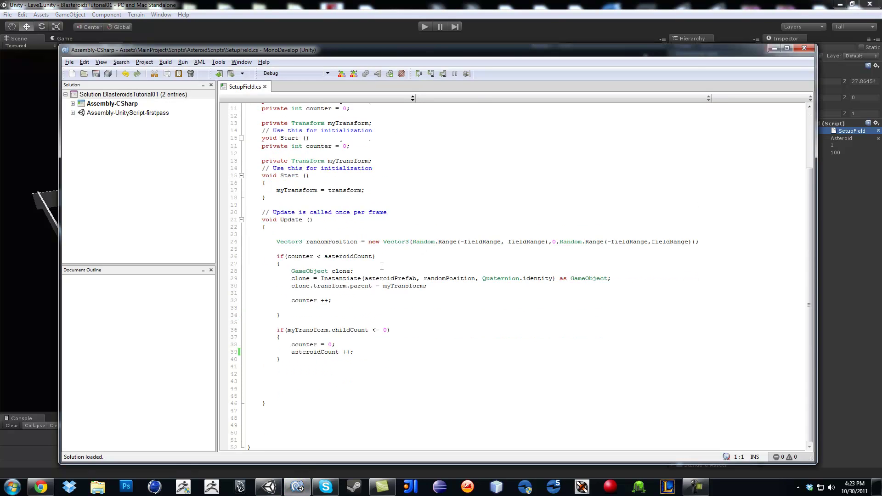
scroll(369, 254, up, 3)
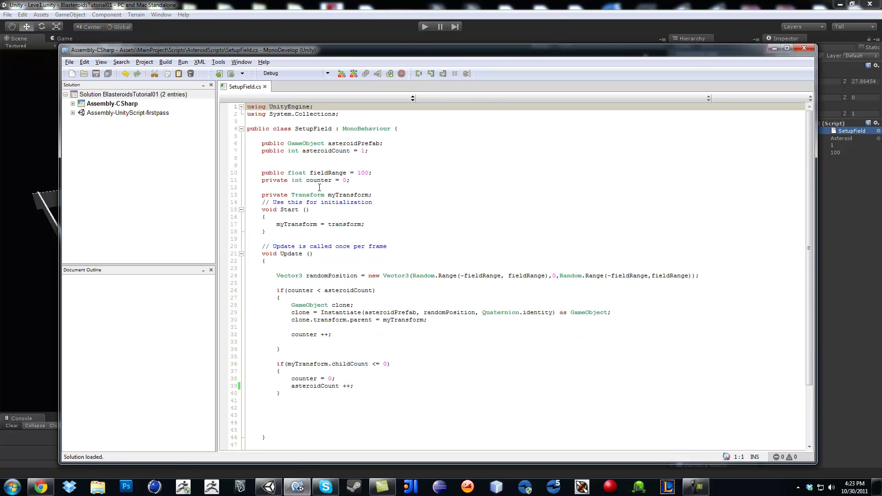
scroll(319, 187, down, 3)
scroll(377, 298, up, 3)
click(692, 7)
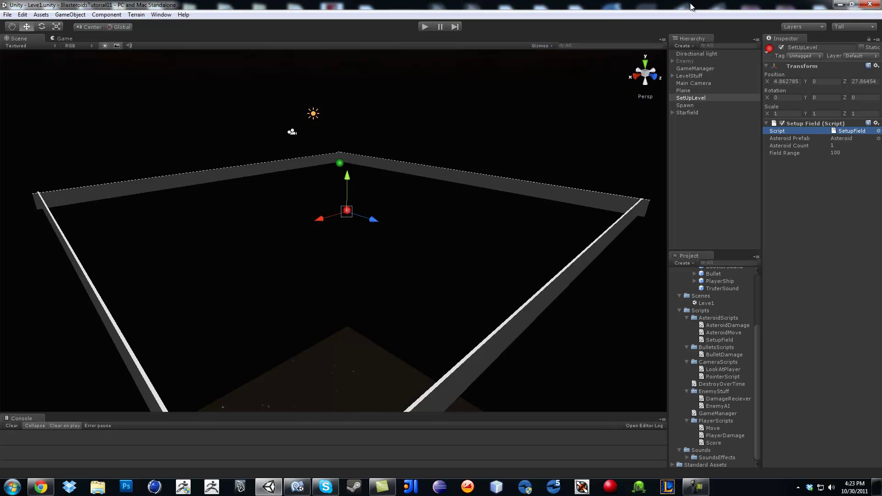
Reactivate the Enemy object from the Inspector, confirming the prompt.
click(689, 61)
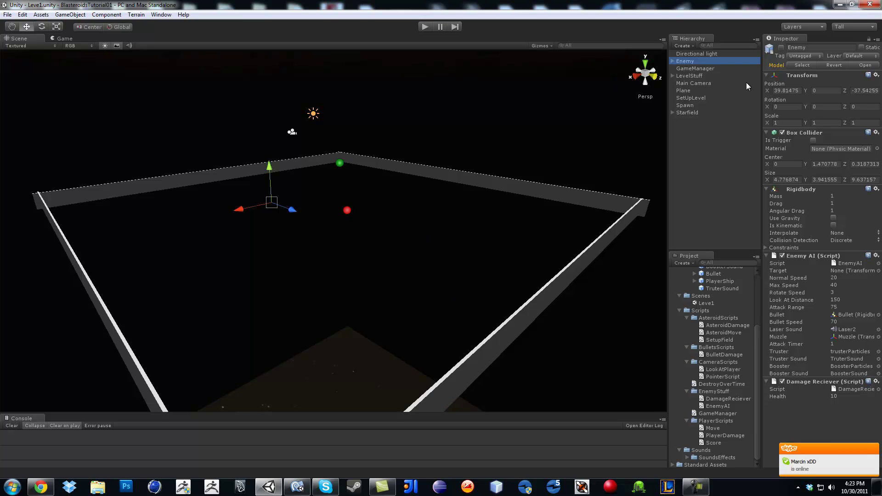
click(780, 47)
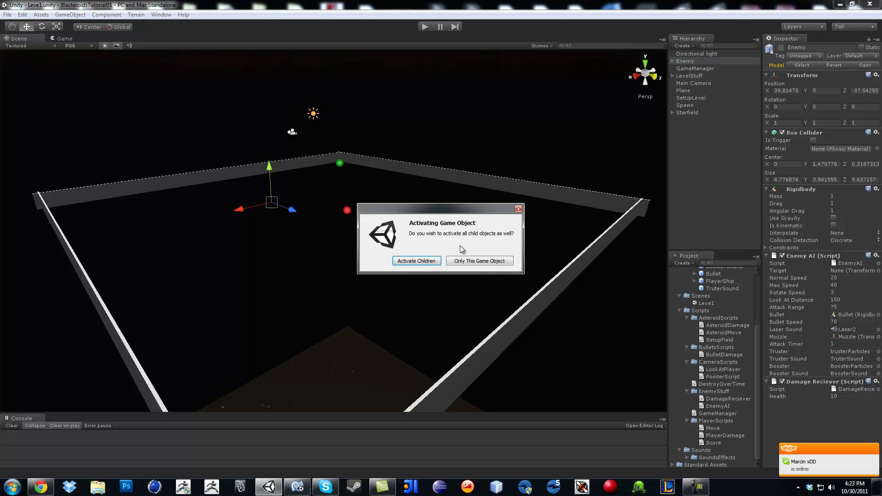
click(422, 261)
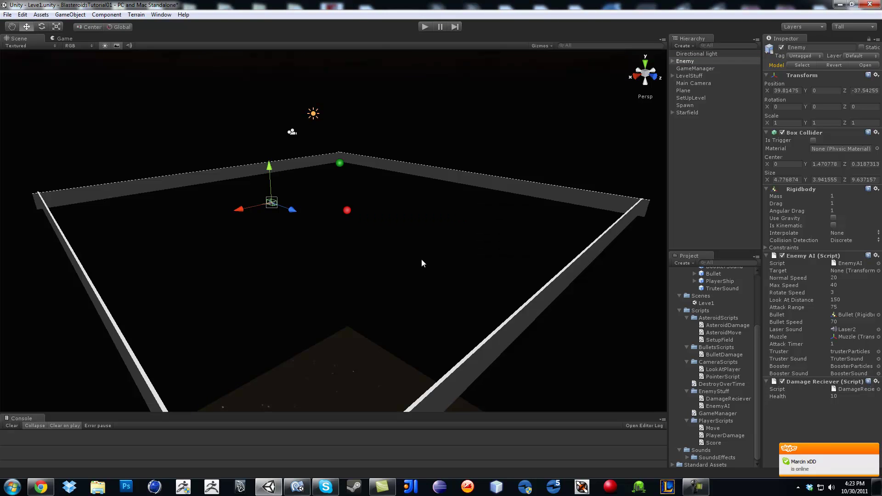
Frame the red enemy ship in the Scene view and orbit around it.
double_click(695, 60)
mouse_move(246, 255)
alt+mouse_down()
mouse_move(324, 259)
mouse_move(591, 322)
alt+mouse_up()
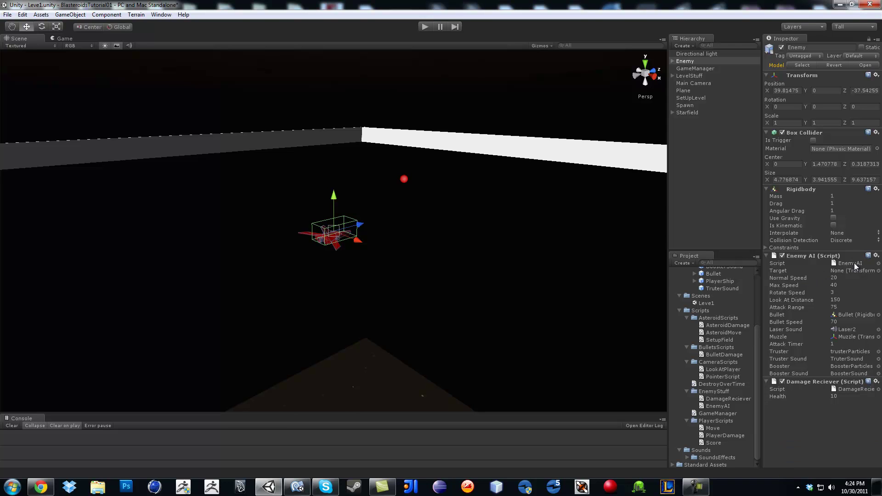
alt+drag(441, 245, 356, 260)
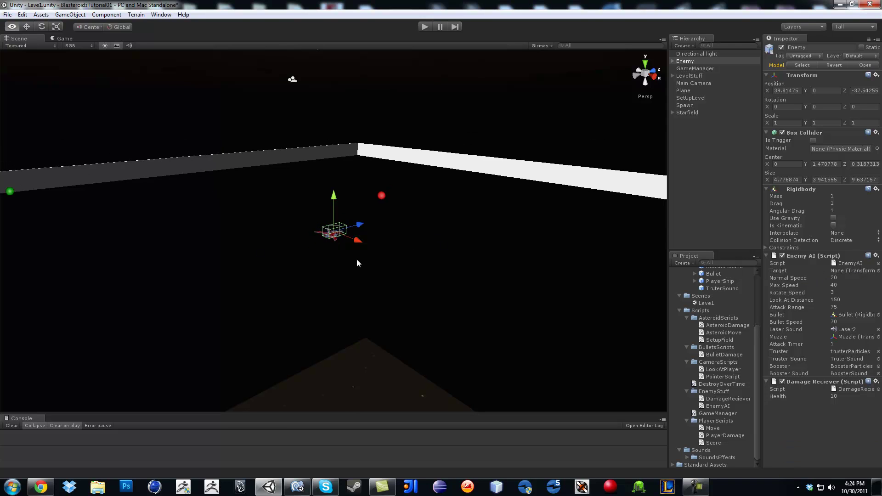
Add a Sphere Collider to Enemy, keeping its existing Box Collider.
click(107, 15)
mouse_move(74, 45)
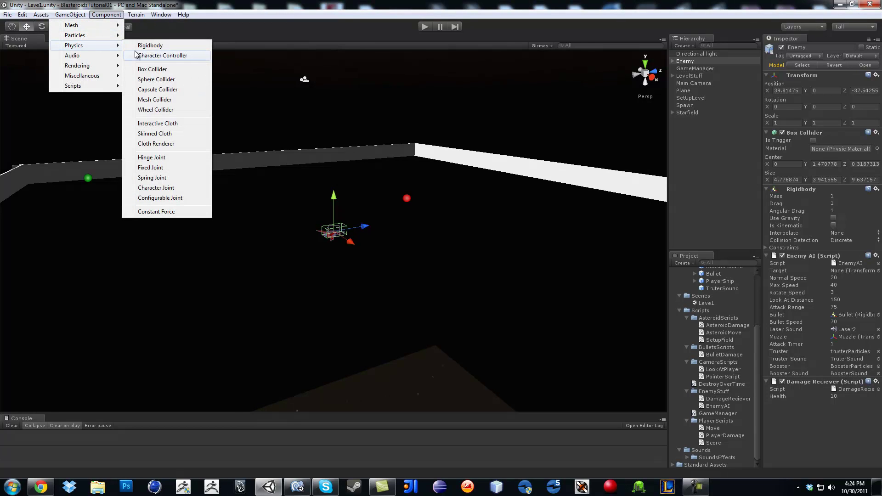
click(168, 81)
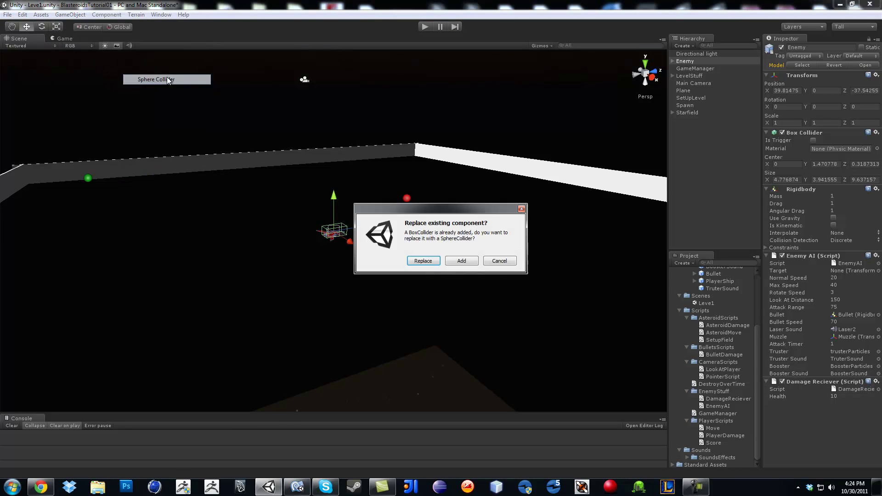
click(459, 262)
mouse_move(502, 299)
alt+mouse_down()
mouse_move(273, 302)
mouse_move(456, 241)
alt+mouse_up()
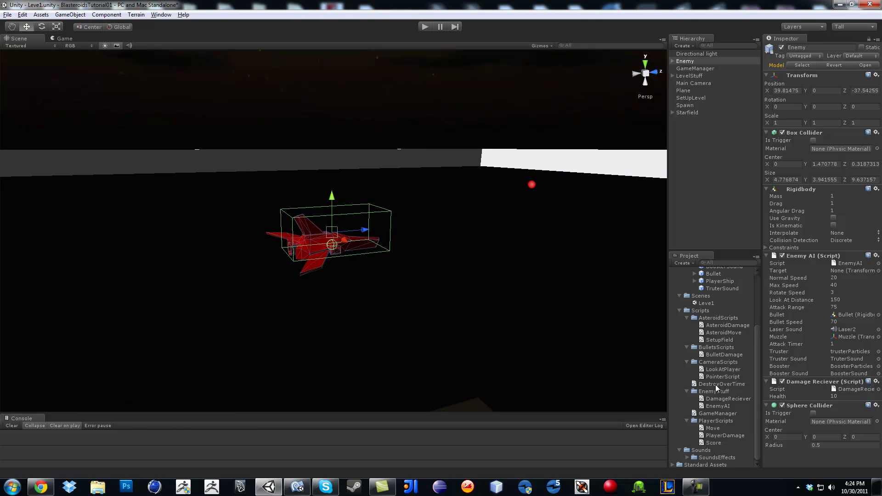
Enlarge the sphere collider radius to about 68.6 so it surrounds the ship.
mouse_move(791, 448)
mouse_down()
mouse_move(69, 446)
mouse_move(387, 429)
mouse_move(420, 418)
mouse_up()
scroll(207, 281, down, 5)
alt+drag(216, 286, 257, 308)
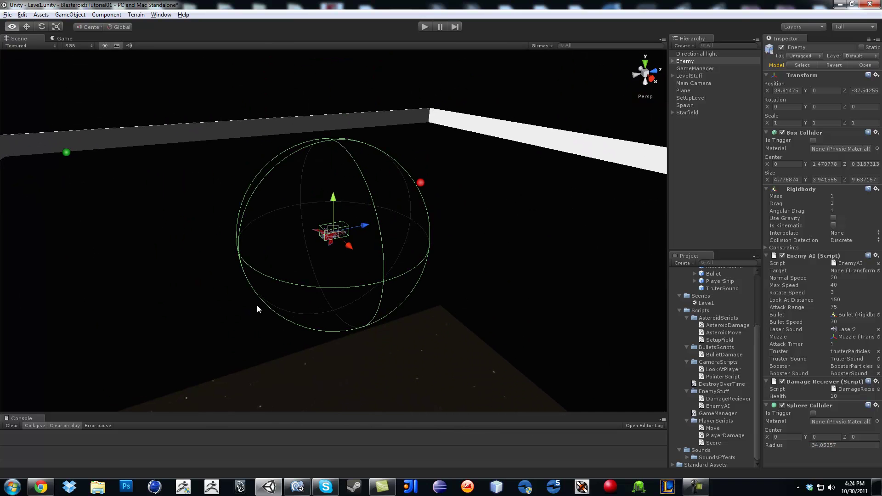
mouse_move(787, 449)
mouse_down()
mouse_move(288, 455)
mouse_move(430, 454)
mouse_up()
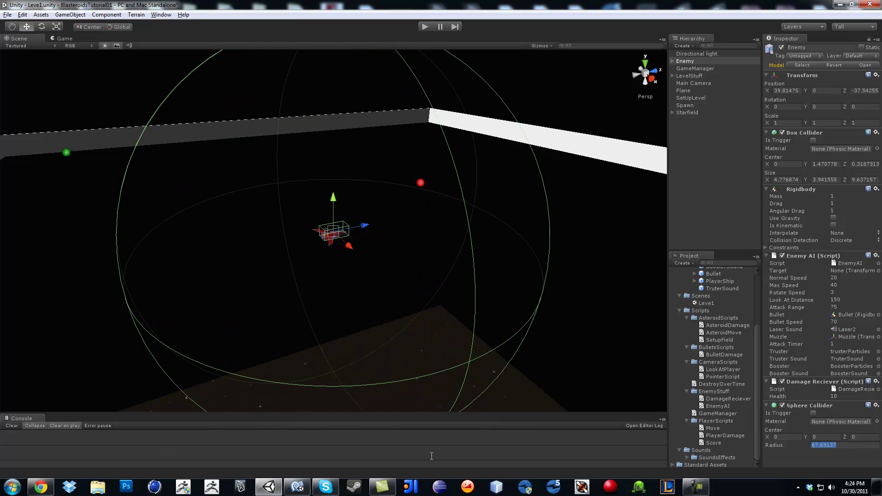
drag(430, 455, 471, 452)
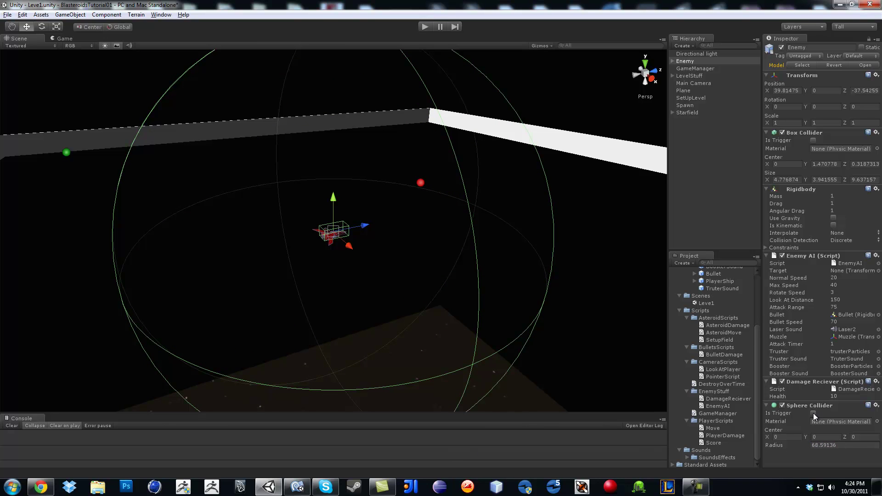
mouse_move(175, 151)
alt+mouse_down()
mouse_move(460, 200)
mouse_move(392, 222)
mouse_move(408, 227)
alt+mouse_up()
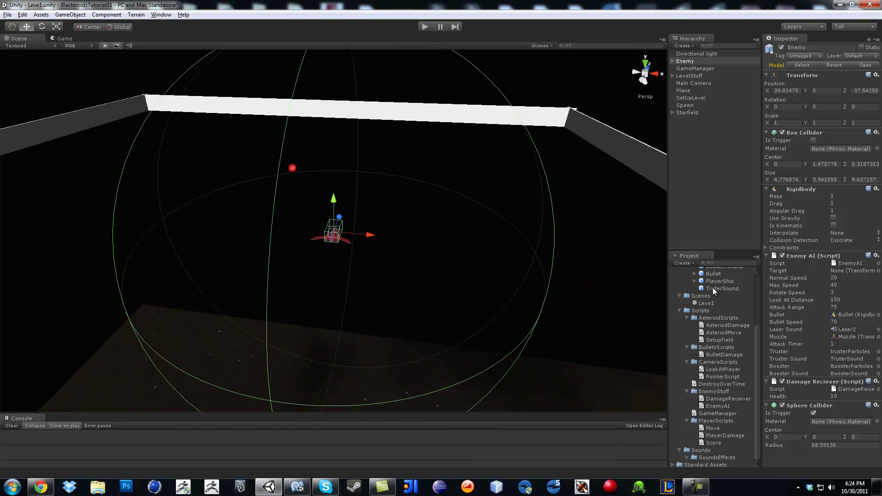
Open EnemyAI.cs in MonoDevelop with the cursor after the BoostOff method.
click(848, 262)
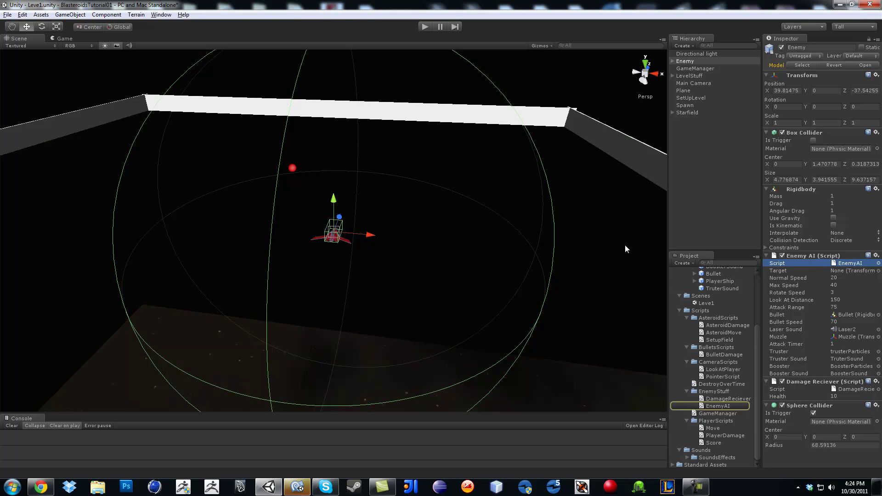
click(297, 487)
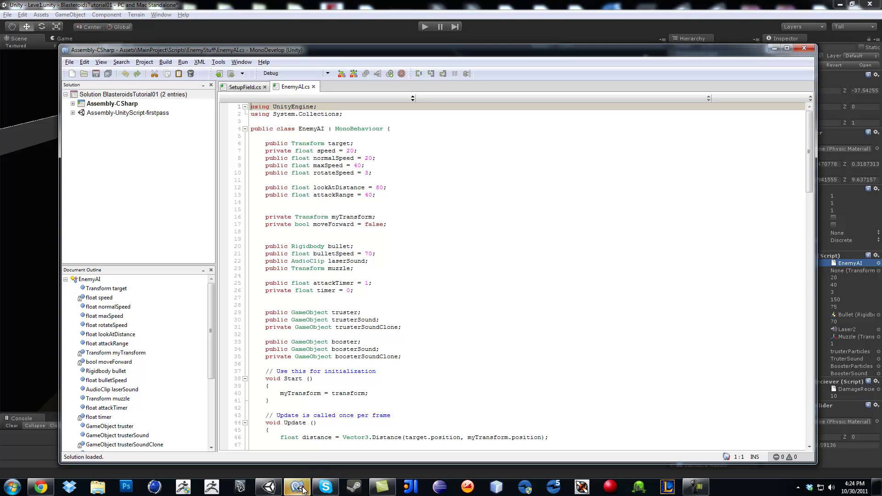
scroll(378, 142, down, 10)
scroll(389, 180, down, 10)
scroll(403, 227, down, 10)
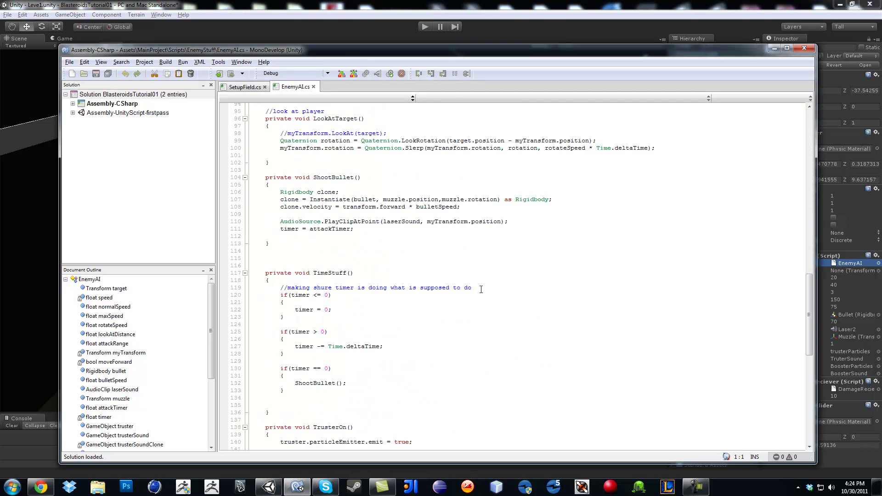
scroll(415, 269, down, 4)
scroll(415, 268, down, 9)
scroll(404, 261, down, 1)
scroll(399, 257, down, 1)
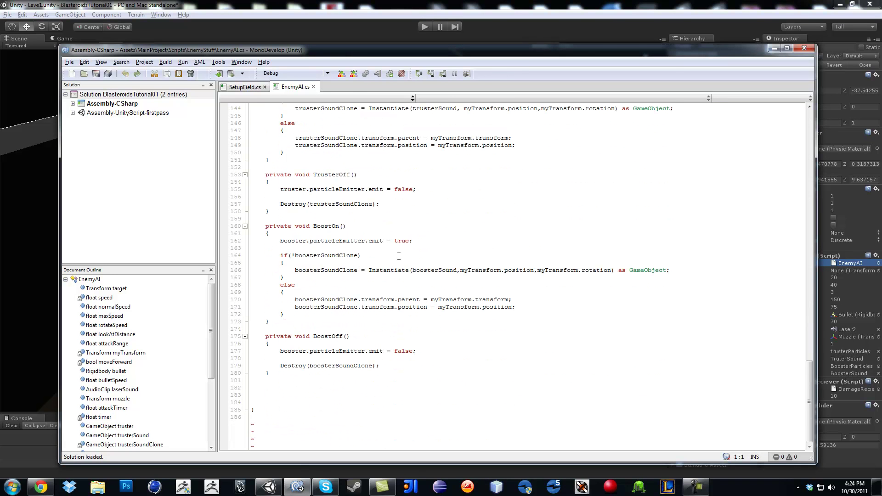
click(266, 394)
Bring up the Unity API Reference browser and move it aside.
click(263, 61)
key(Escape)
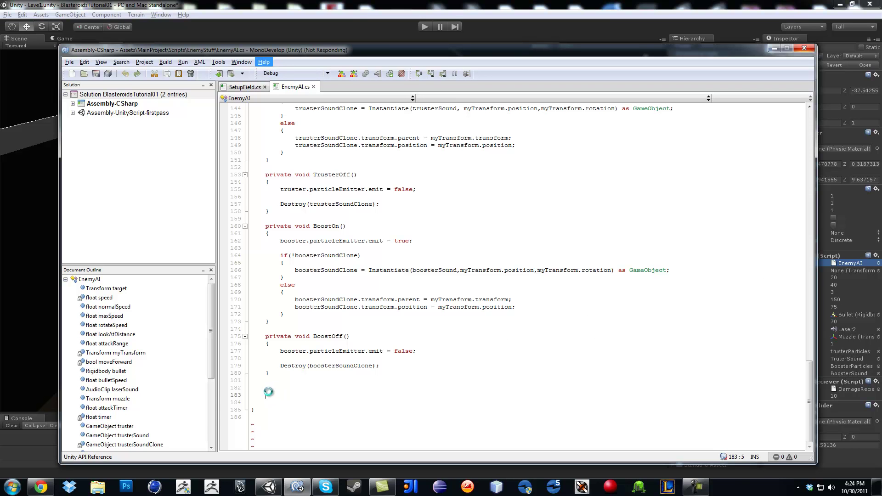
drag(596, 34, 771, 38)
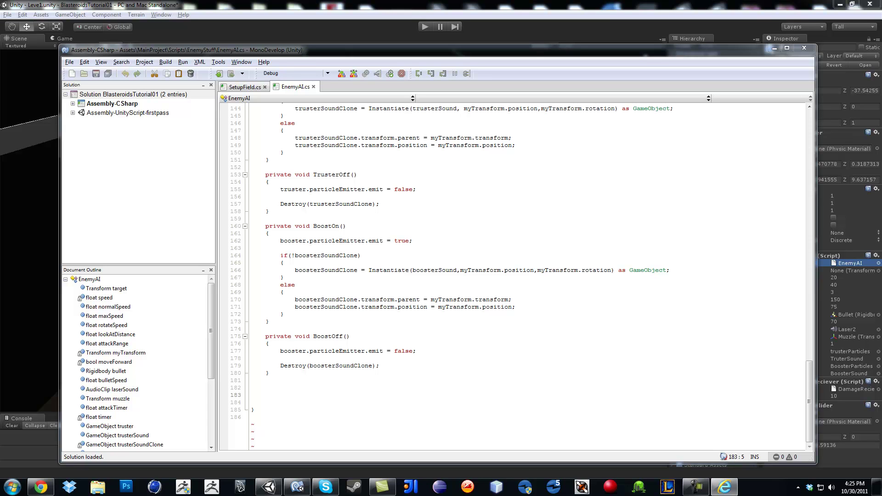
Declare OnTriggerEnter(Collider other) with an empty indented body.
click(271, 393)
text(void)
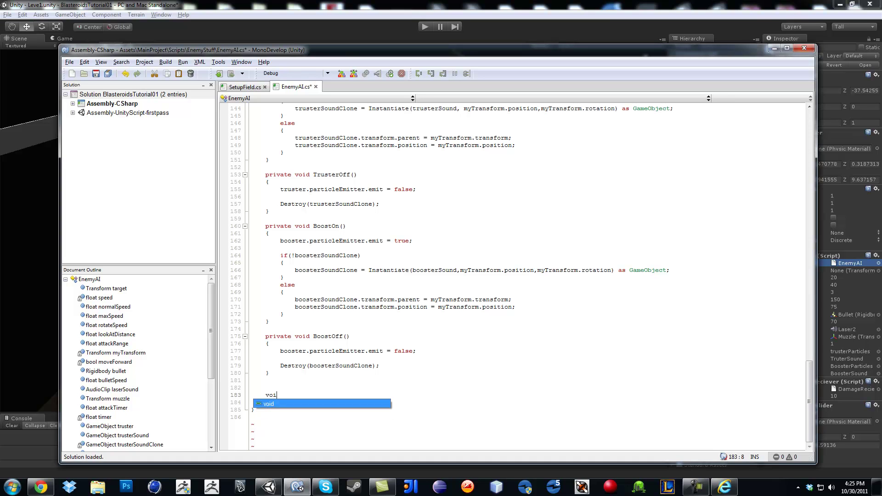
text( OnT)
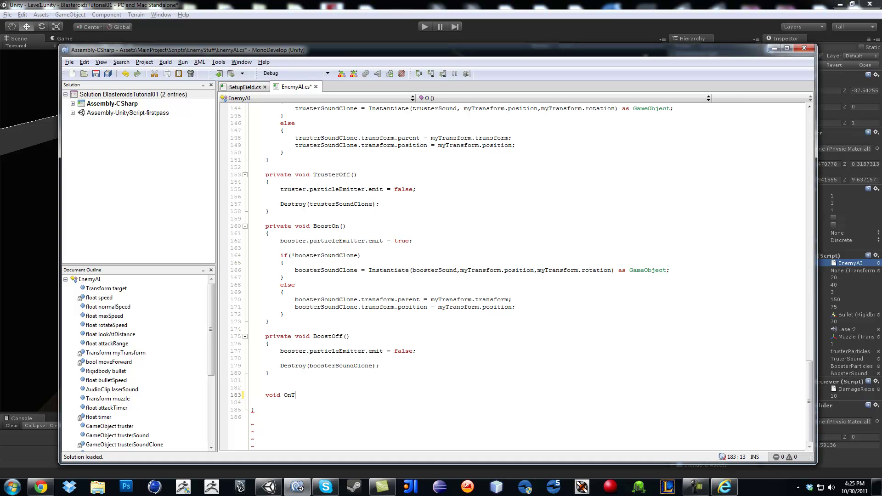
text(rigger)
text(Enter)
text(()
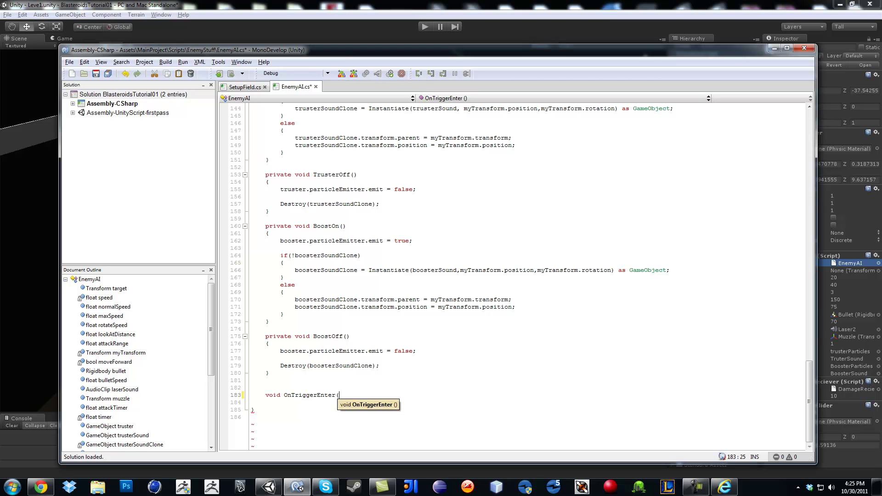
text(col)
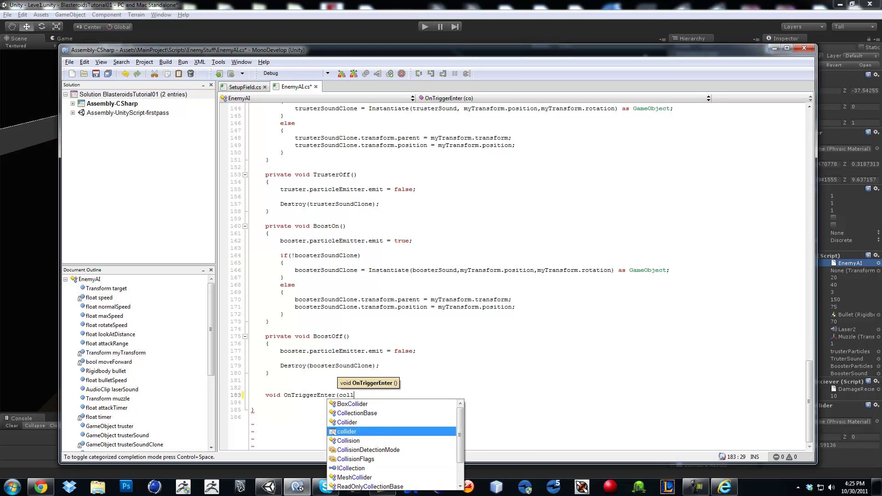
text(l)
key(Up)
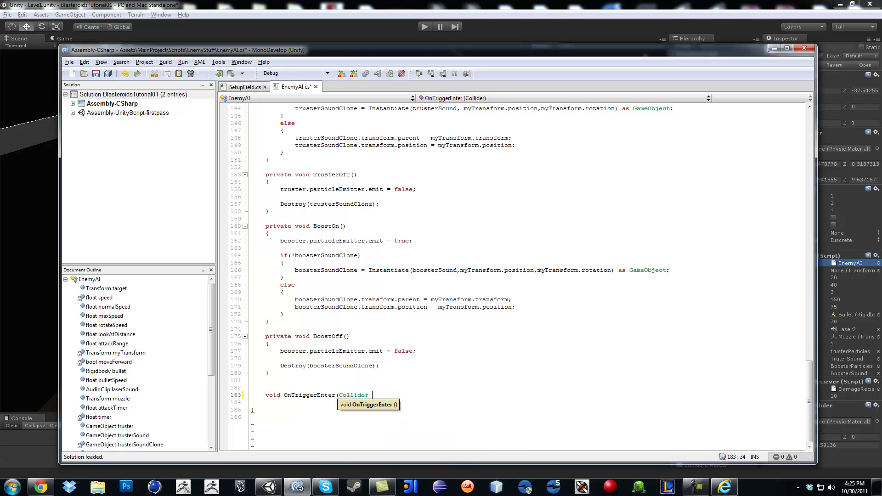
text(other))
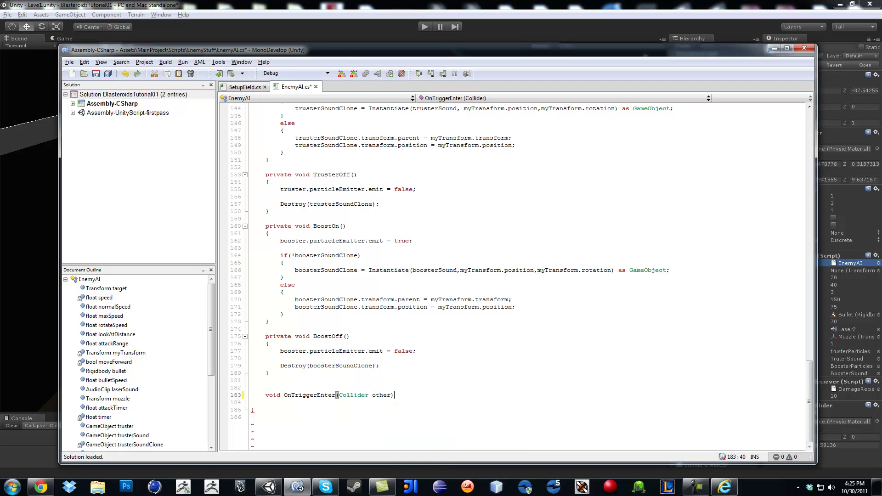
key(Return)
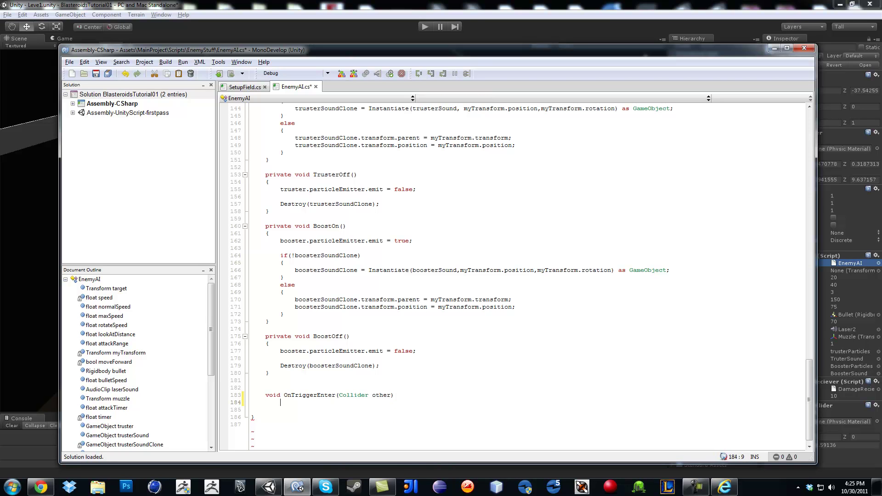
text({)
key(Return)
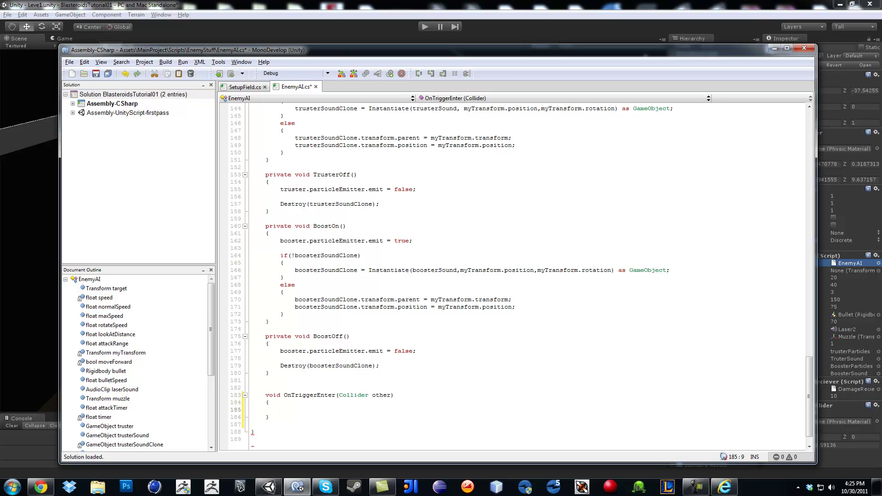
text(if)
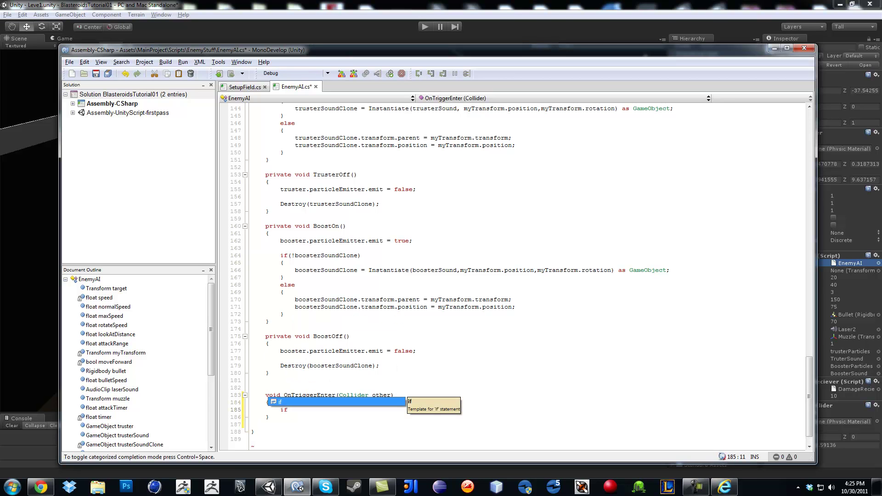
text((other)
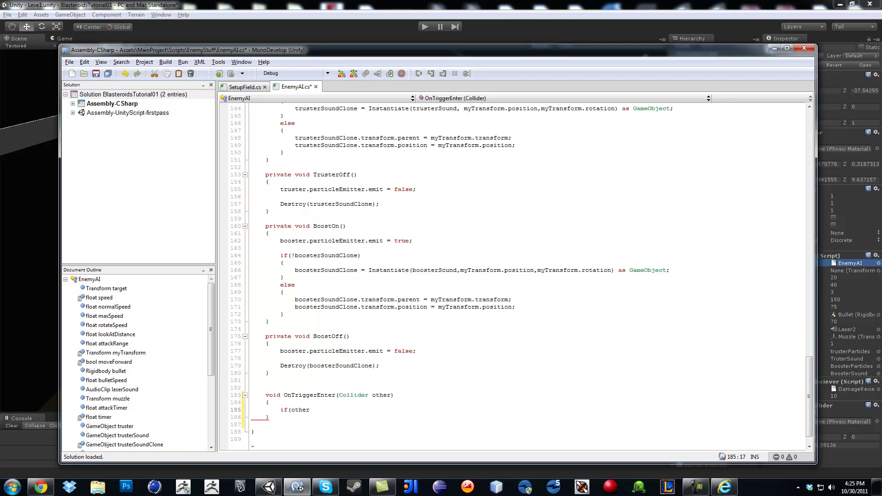
text(.co)
Add an if(other.CompareTag("Player")) check inside OnTriggerEnter.
key(Down)
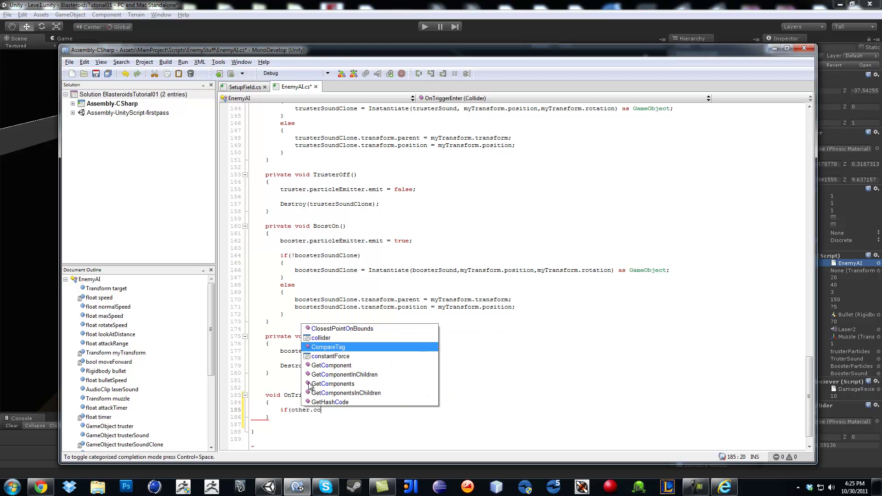
key(Return)
text(()
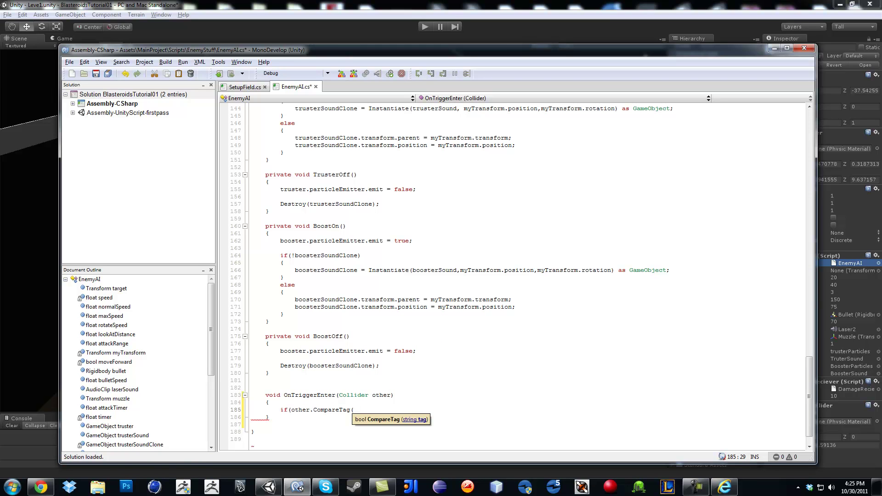
text("P)
text(layt)
key(BackSpace)
text(er"))
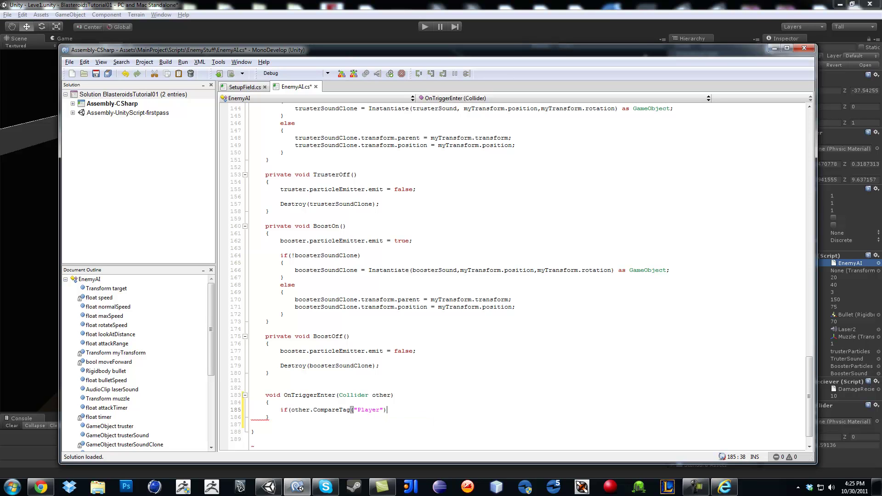
text())
key(Return)
text({)
Set target = other.transform inside the Player check, and save.
key(Return)
text(ta)
key(Down)
key(Down)
key(Down)
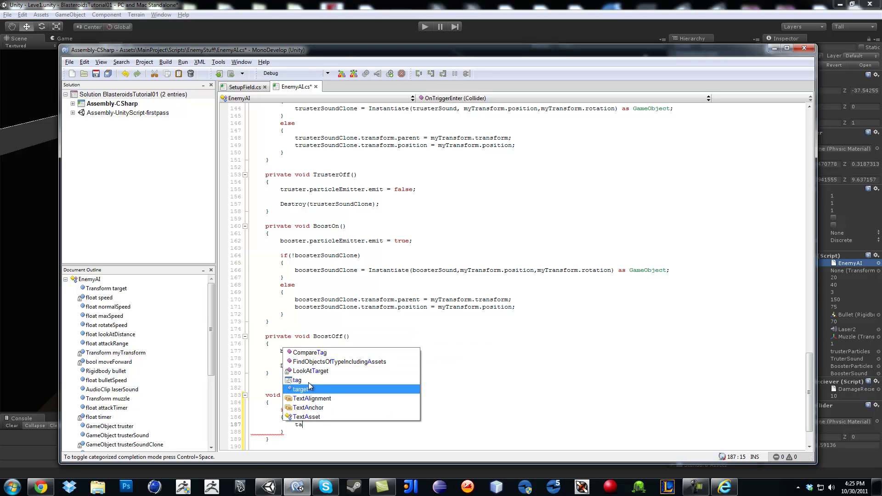
text(rget =)
key(Return)
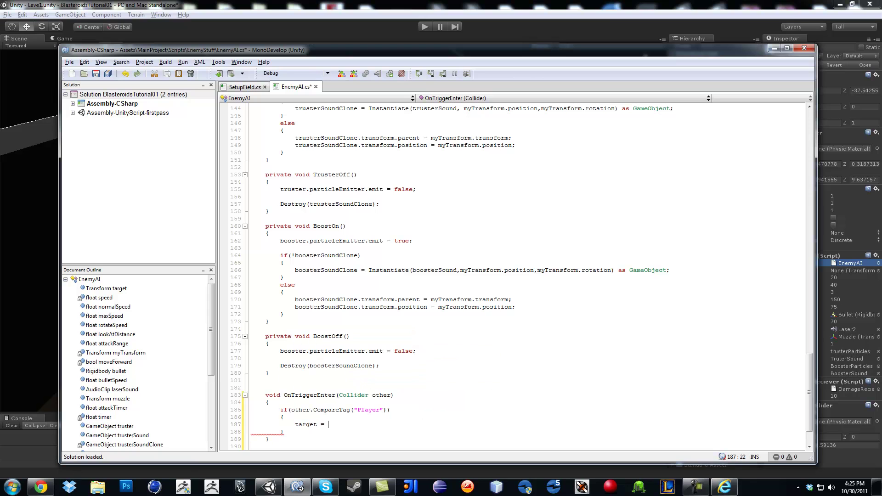
text(o)
key(Return)
text(.tr)
key(Return)
key(ctrl+s)
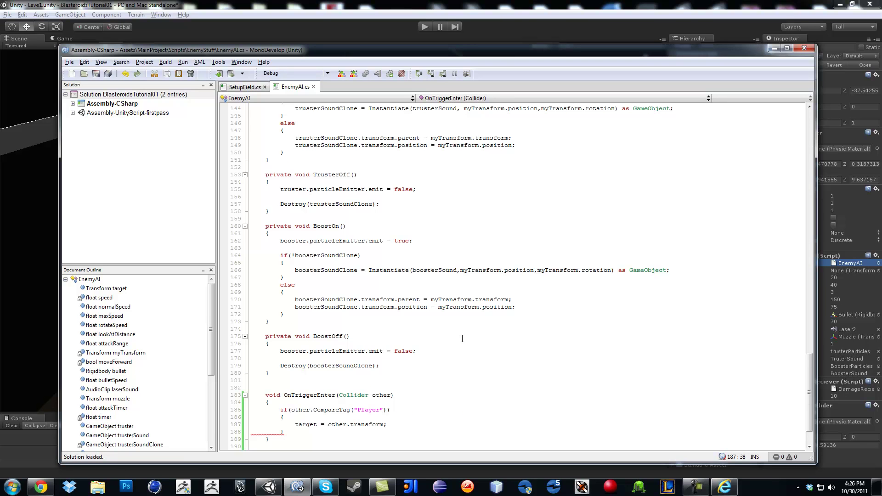
scroll(462, 338, down, 2)
Declare OnTriggerExit(Collider other) with an empty body below OnTriggerEnter.
click(272, 395)
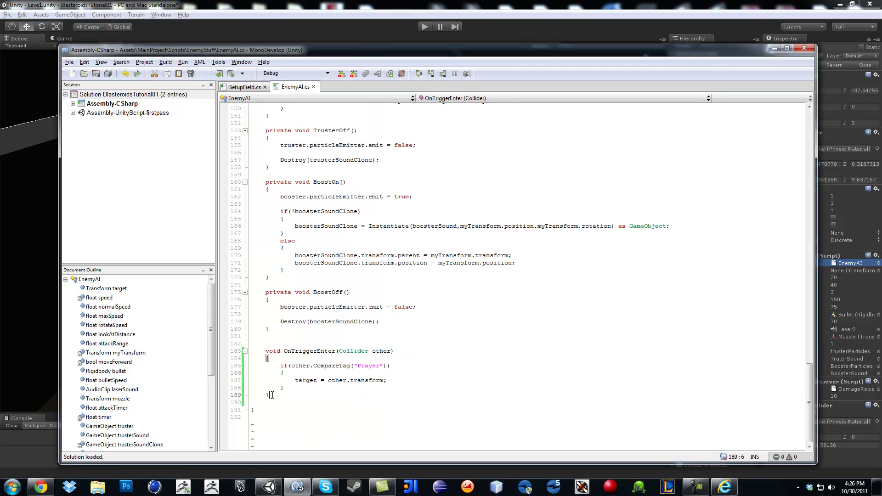
key(Return)
key(Return)
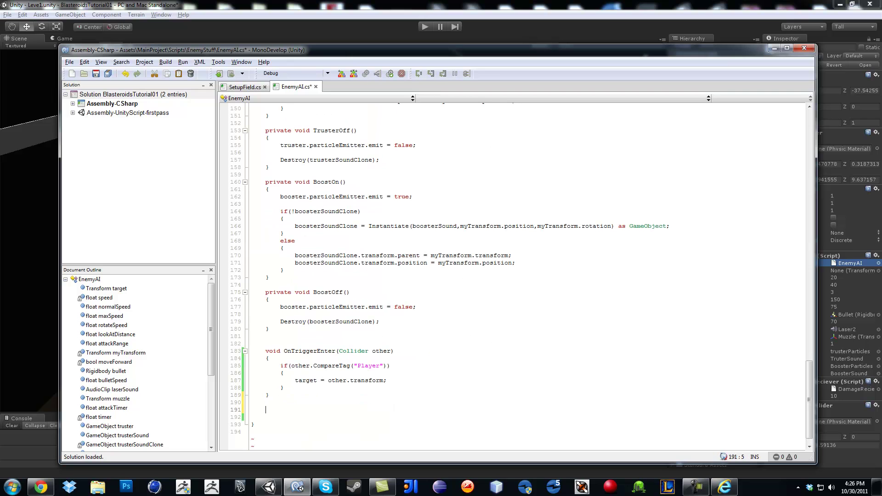
text(void )
text(OnT)
text(rigger)
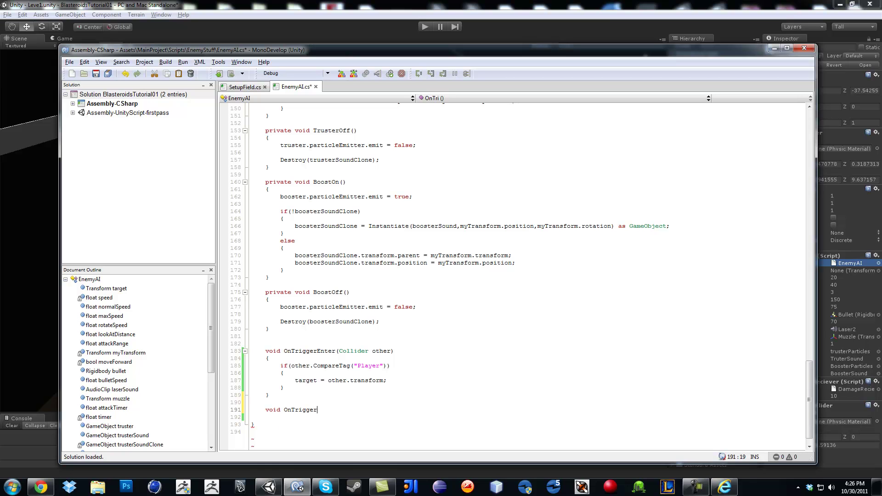
text(Ex)
text(it()
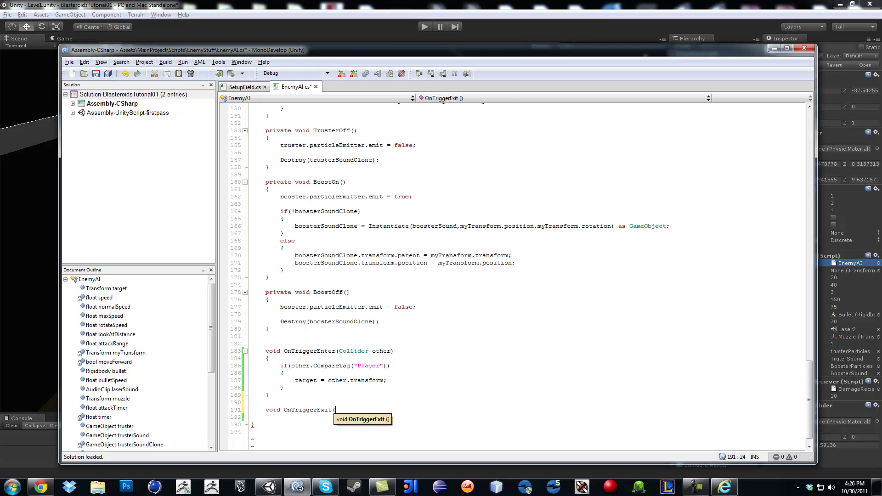
text(Co)
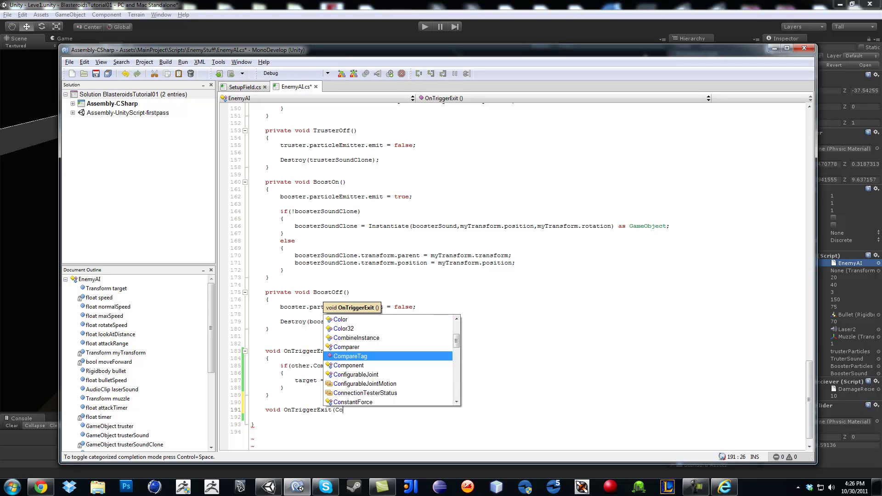
text(l)
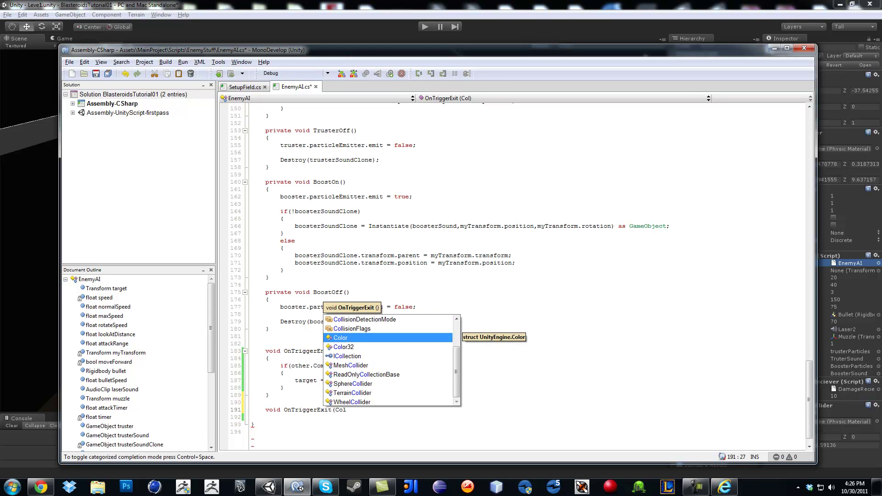
text(l)
key(Return)
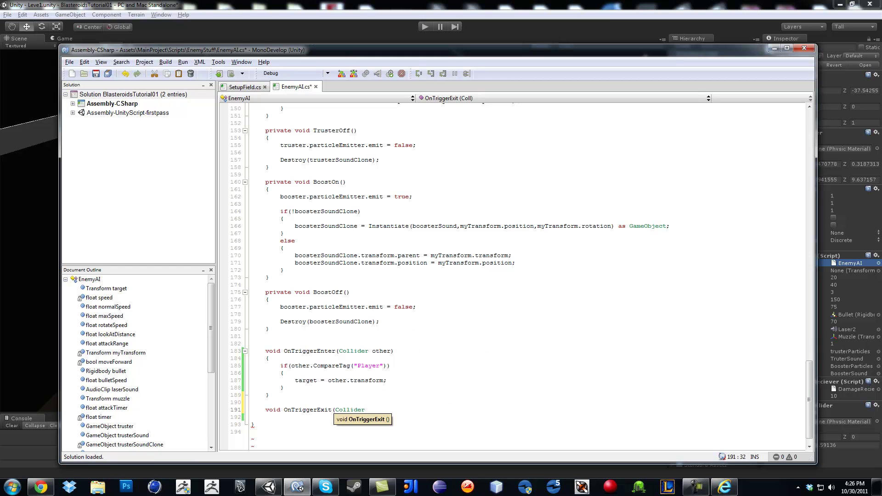
text( other)
text())
key(Return)
text({)
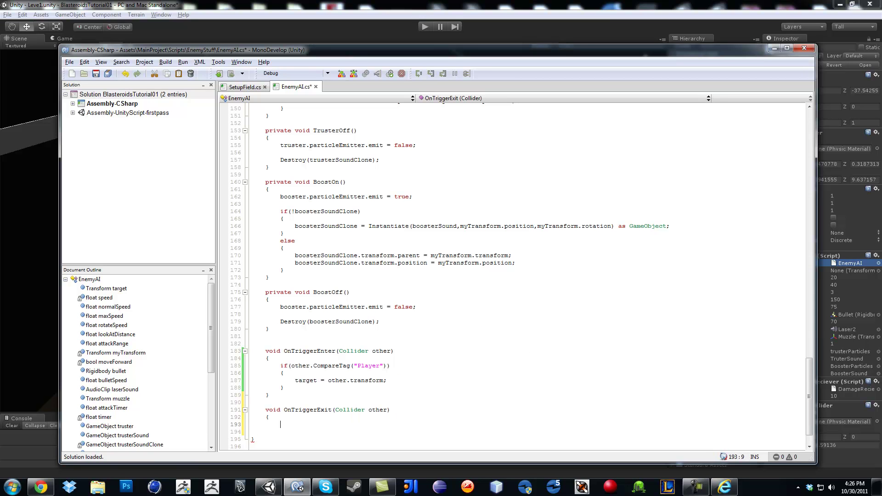
key(Return)
text(if()
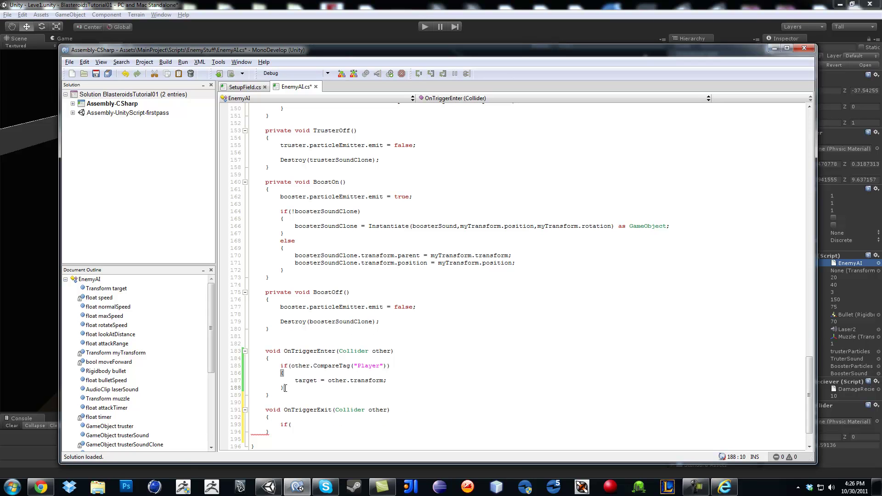
Paste the Player tag check into OnTriggerExit, assign target = null, and save.
drag(284, 388, 279, 366)
key(ctrl+c)
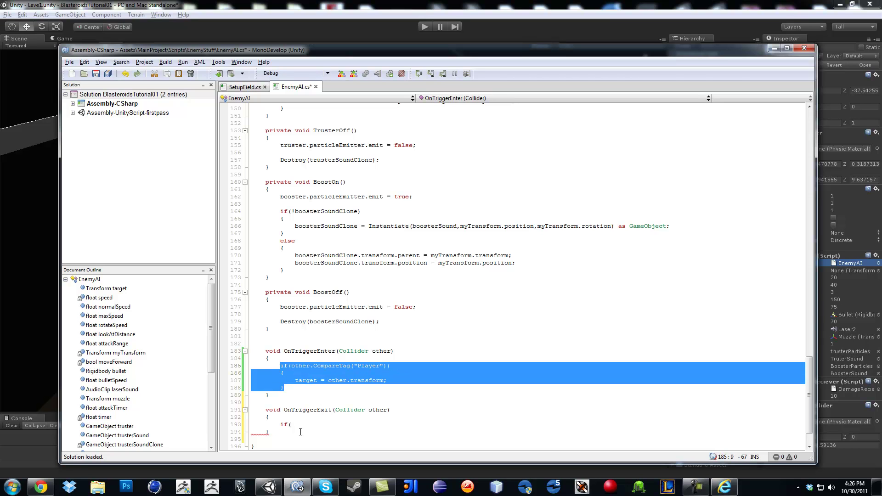
click(301, 427)
key(BackSpace)
key(BackSpace)
key(ctrl+v)
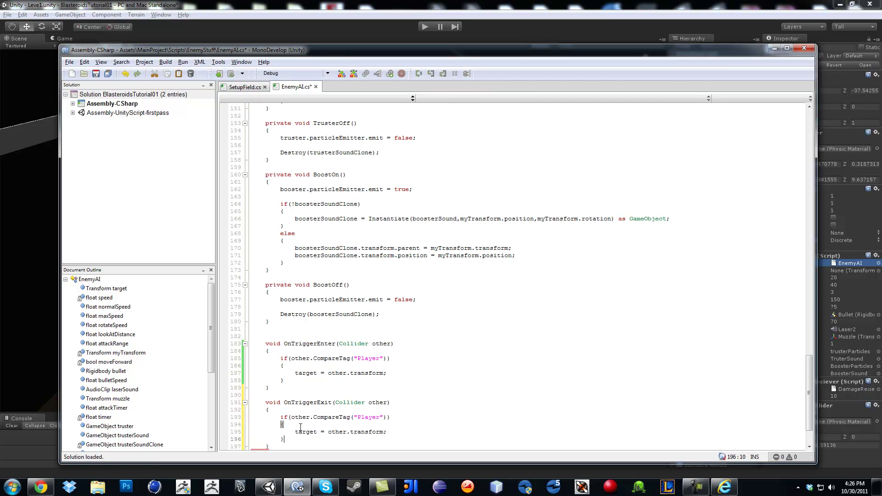
click(390, 431)
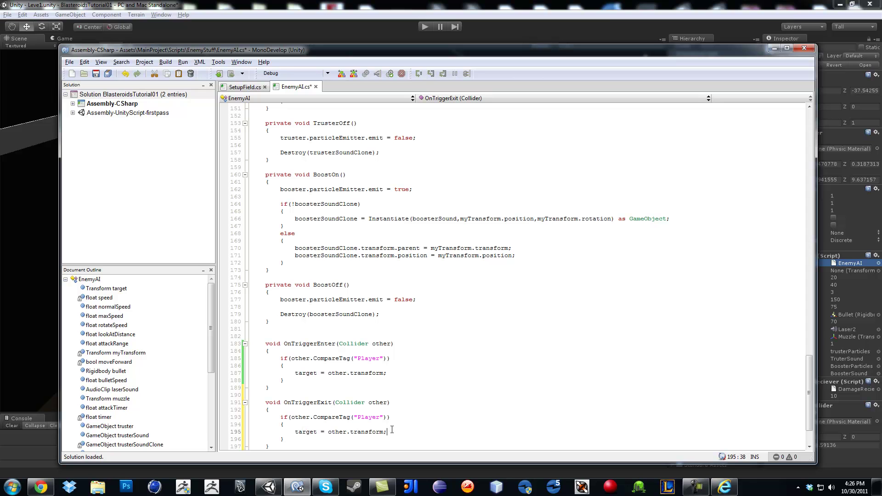
key(BackSpace)
key(BackSpace)
key(BackSpace)
key(BackSpace)
key(BackSpace)
key(BackSpace)
key(BackSpace)
key(BackSpace)
key(BackSpace)
text(null)
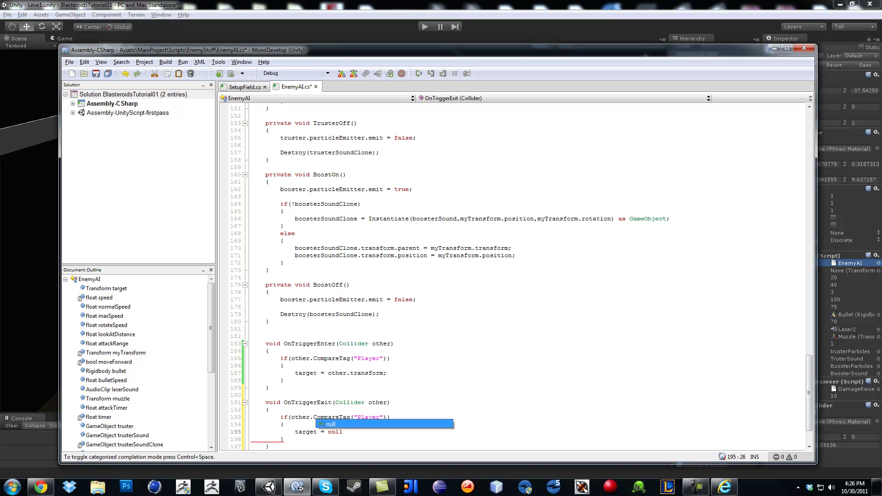
text(;)
key(ctrl+s)
scroll(407, 272, up, 1)
scroll(407, 272, up, 2)
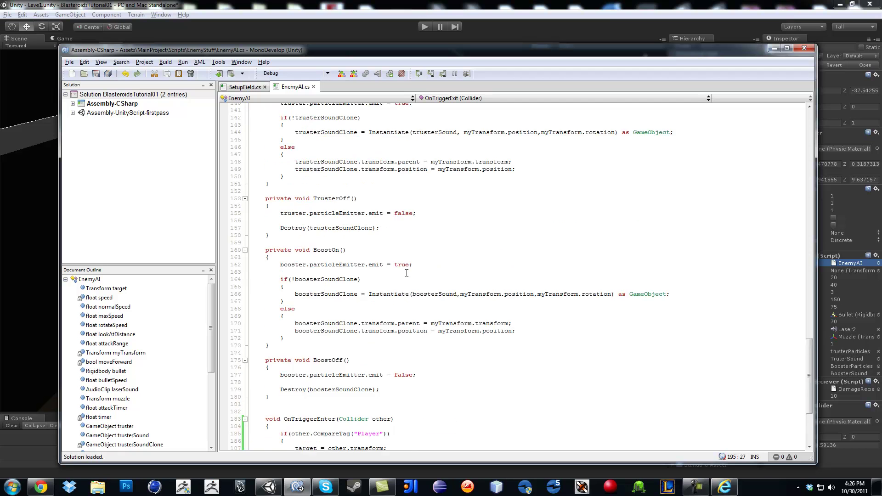
scroll(407, 272, up, 5)
scroll(407, 273, up, 1)
scroll(393, 275, up, 5)
scroll(379, 276, down, 15)
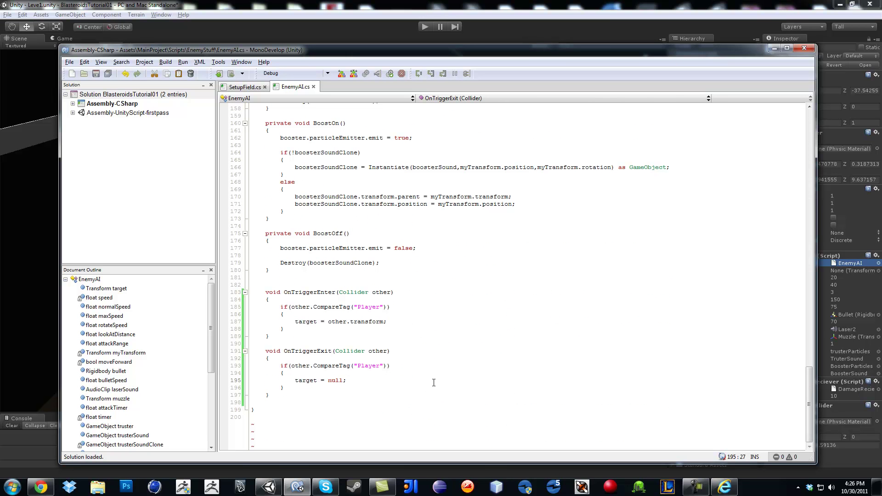
scroll(433, 380, up, 10)
scroll(399, 345, up, 10)
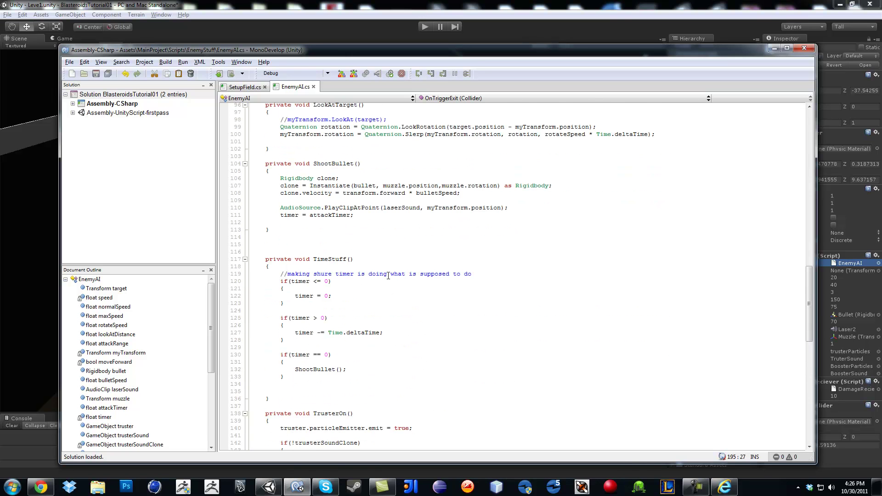
scroll(345, 290, up, 3)
scroll(302, 251, up, 6)
scroll(317, 255, up, 2)
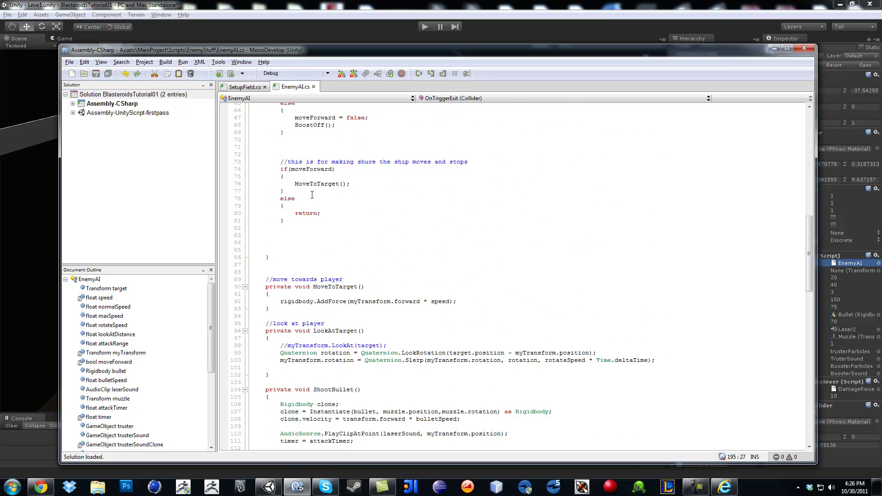
scroll(313, 207, up, 6)
scroll(333, 221, up, 3)
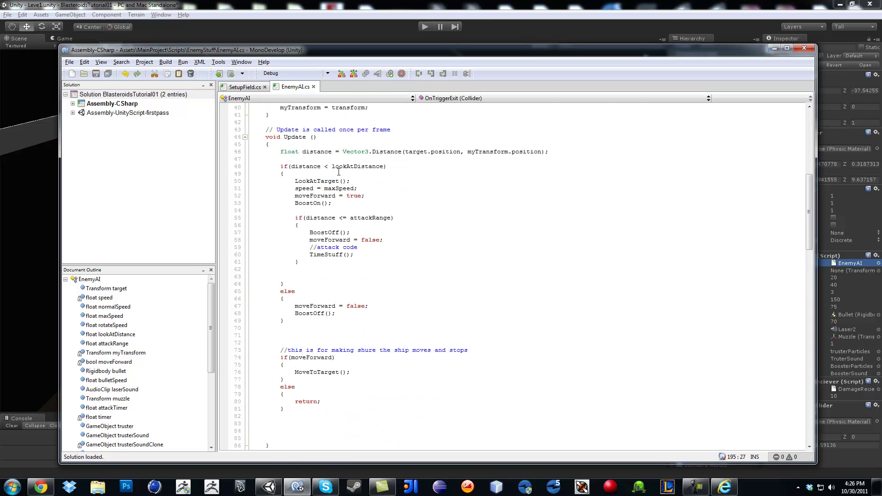
scroll(365, 296, down, 2)
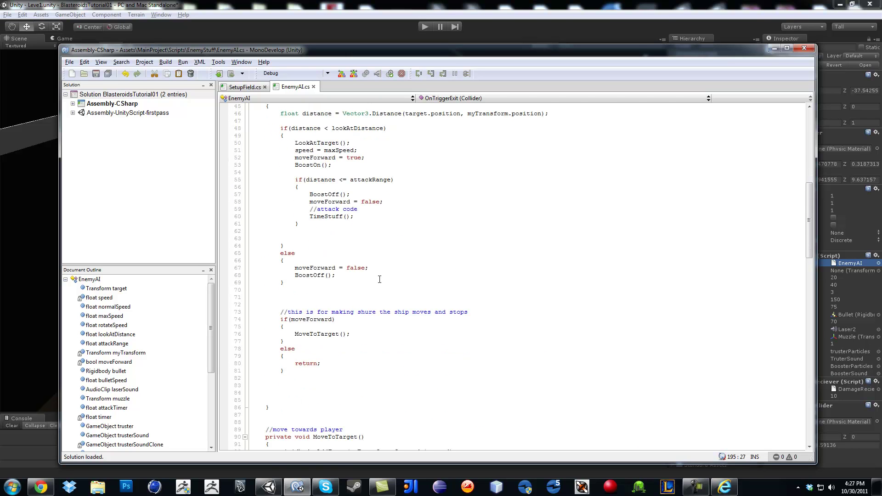
scroll(379, 279, up, 2)
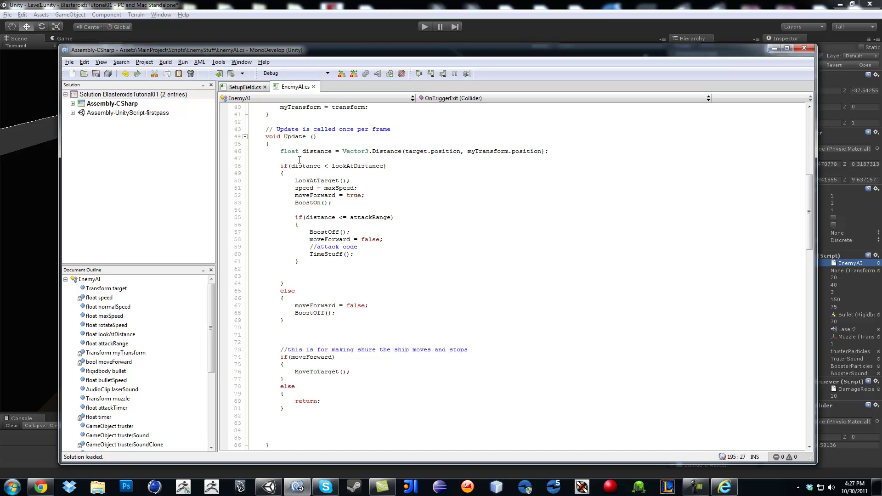
Add an if(target) line below the distance calculation in Update.
click(299, 159)
key(Return)
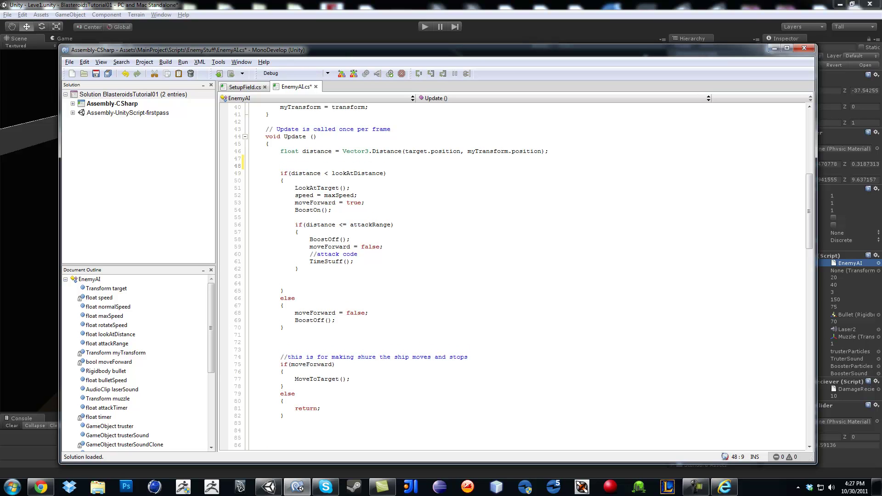
text(if()
text(ta)
key(Return)
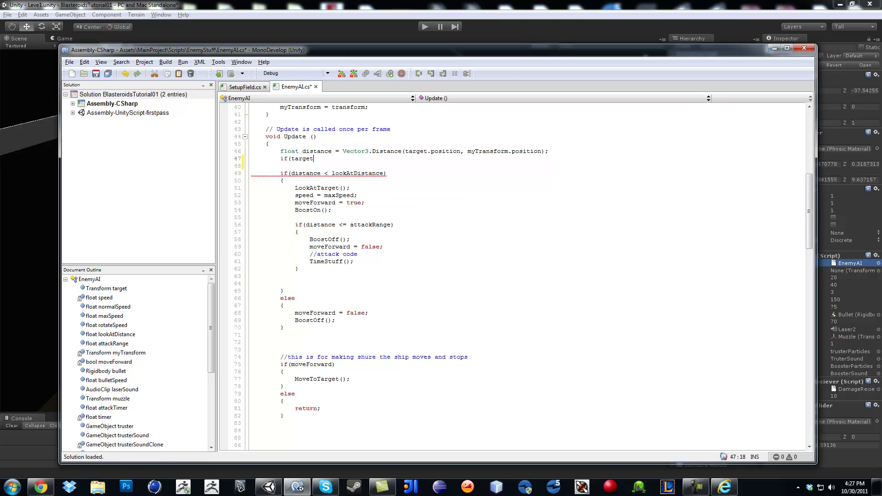
text())
key(Return)
text({)
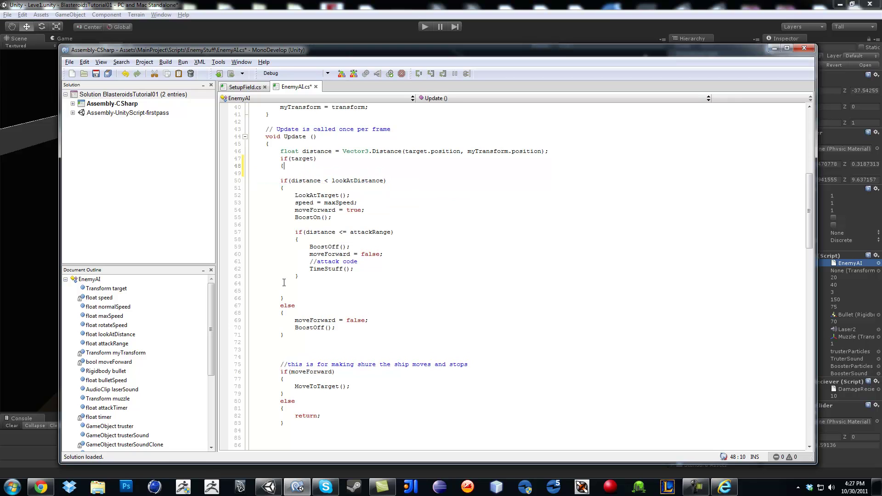
Close if(target) around the distance checks, indent them one level, and save.
click(282, 348)
text(})
key(Up)
key(Up)
drag(285, 335, 280, 180)
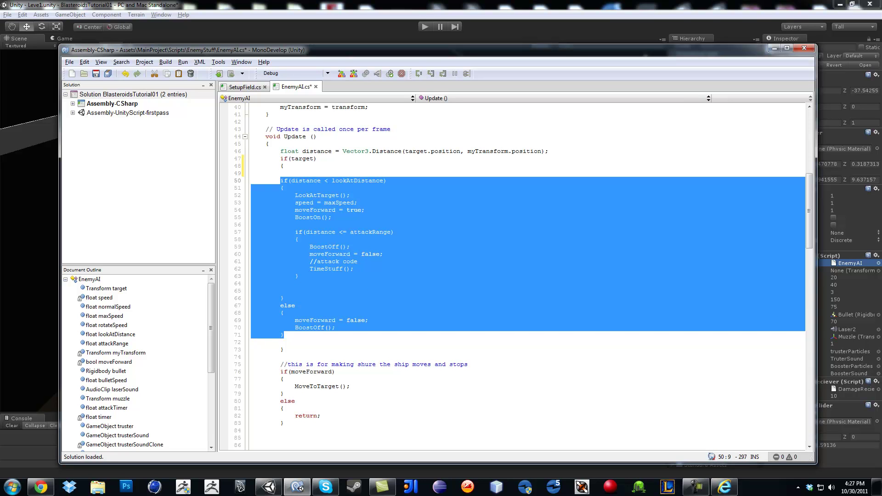
key(Tab)
key(ctrl+s)
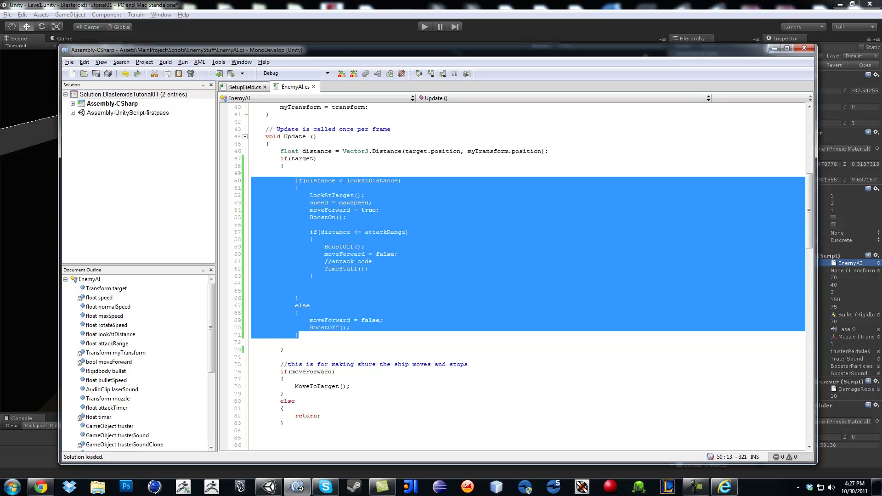
Add else { return; } after the if(target) block and save.
click(295, 202)
key(Down)
key(Down)
key(Down)
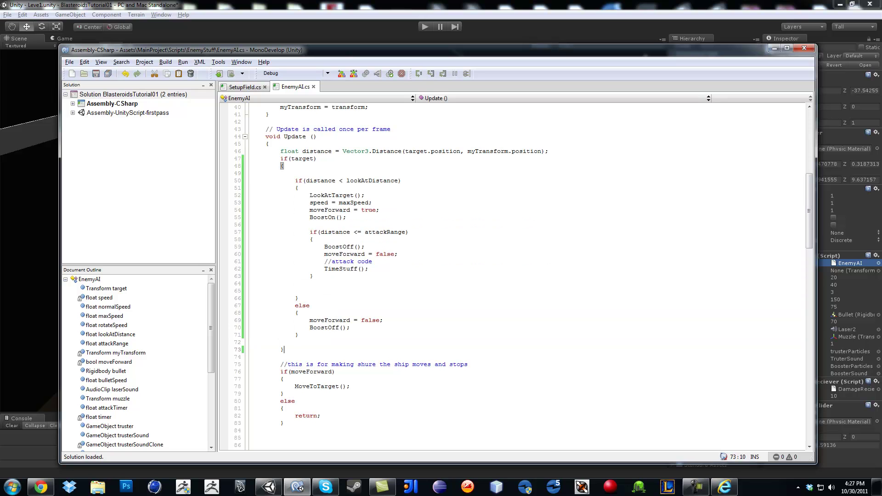
key(Return)
text(else)
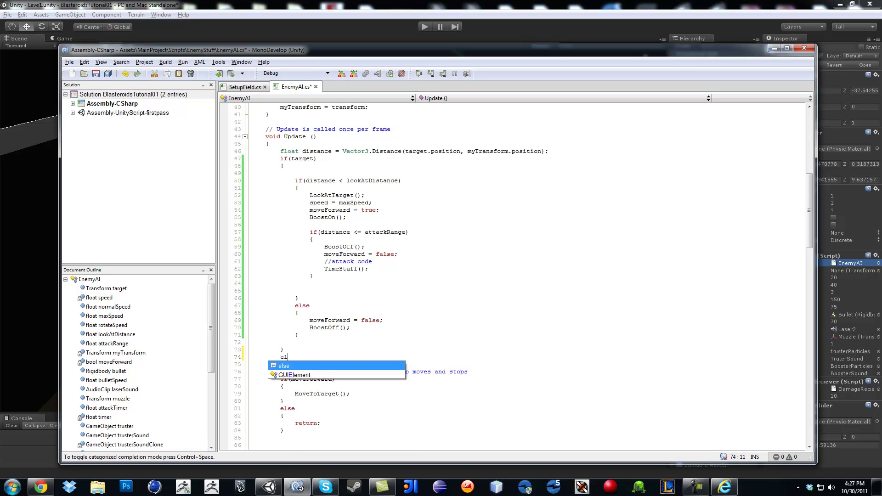
key(Return)
text({)
key(Return)
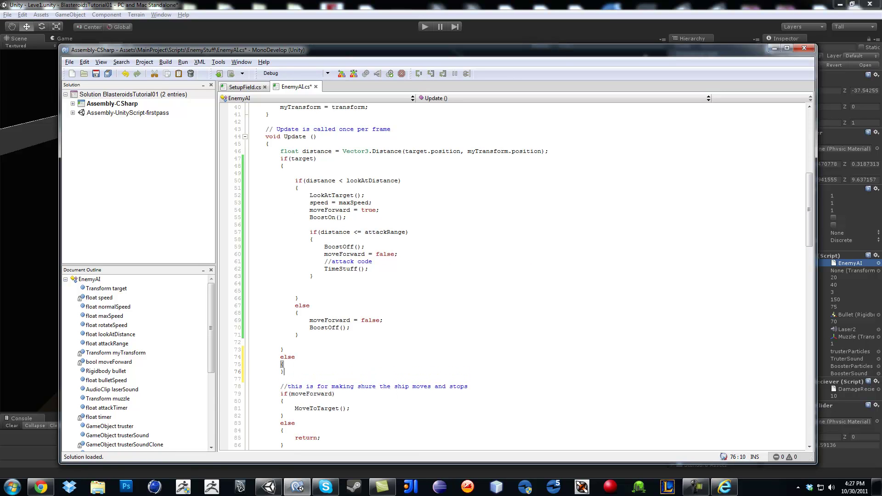
text(ret)
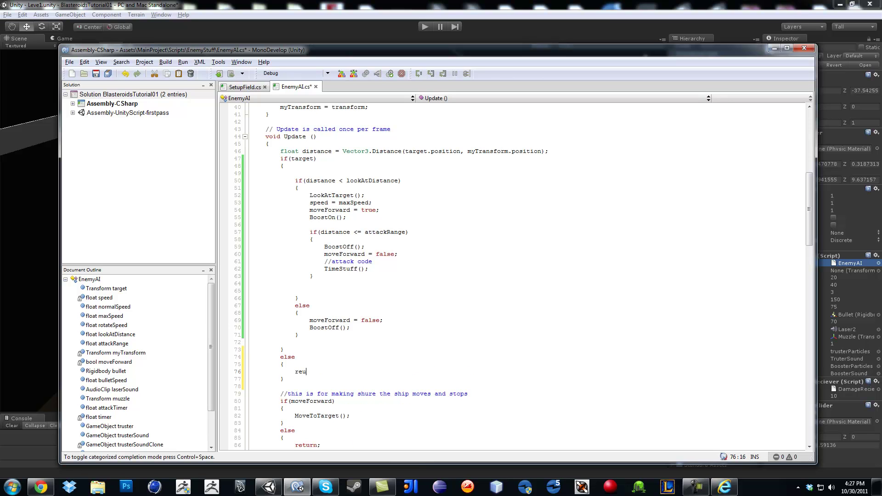
text(urn;)
key(ctrl+s)
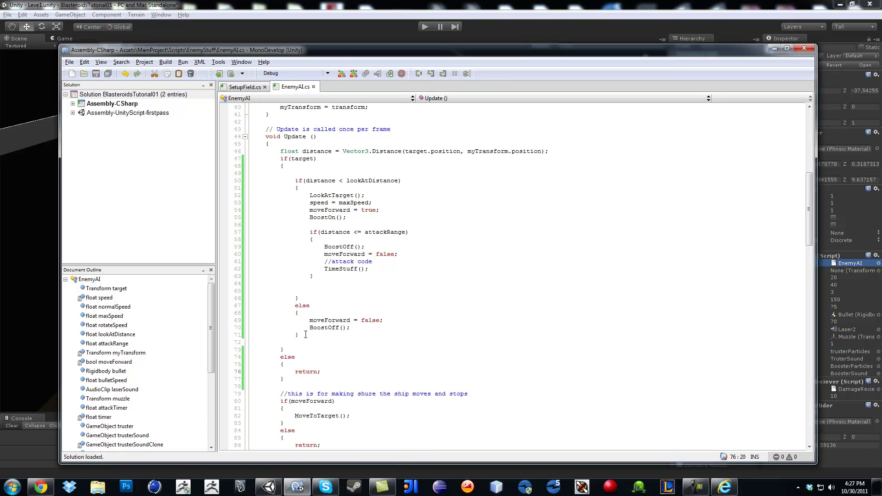